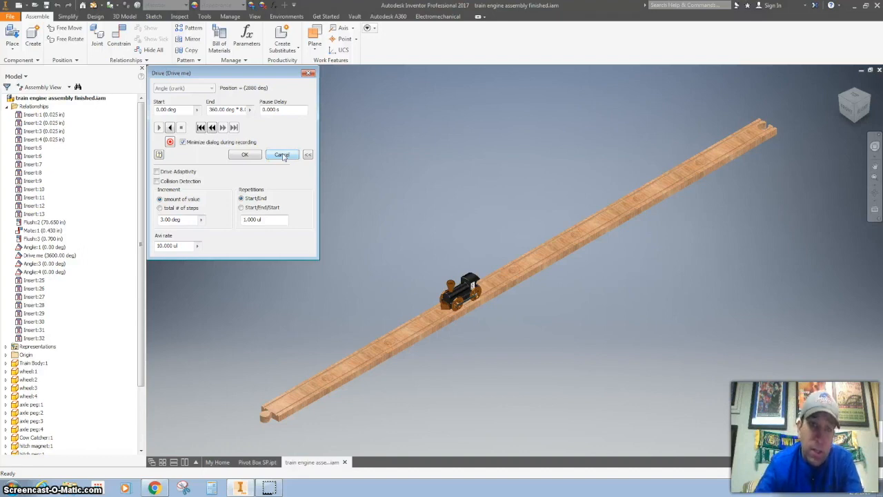
Step: Cancel the drive constraint dialog and collapse the Relationships folder
{"action": "left_click", "coordinate": [282, 155]}
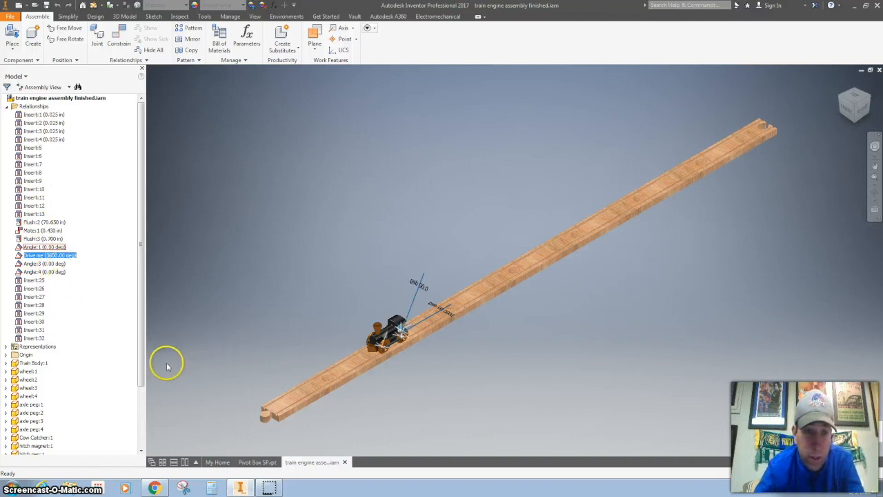
{"action": "left_click", "coordinate": [7, 106]}
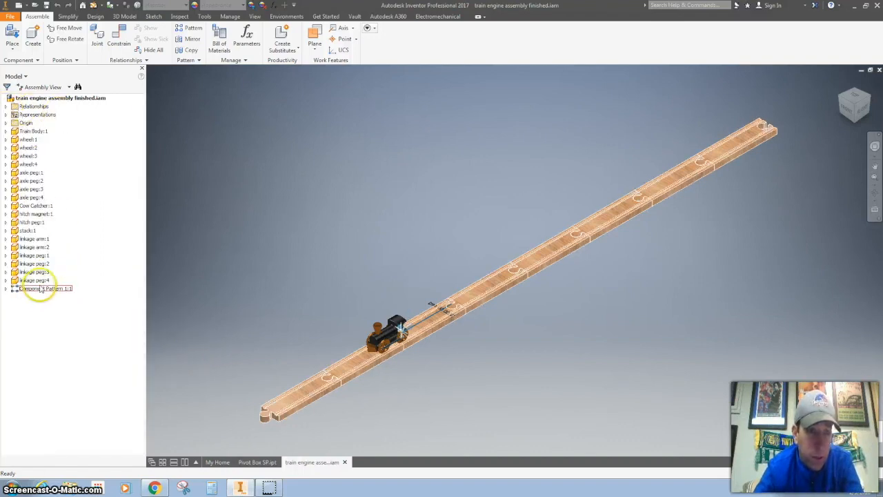
Step: Delete the straight track component pattern and the remaining straight track from the assembly
{"action": "left_click", "coordinate": [13, 290]}
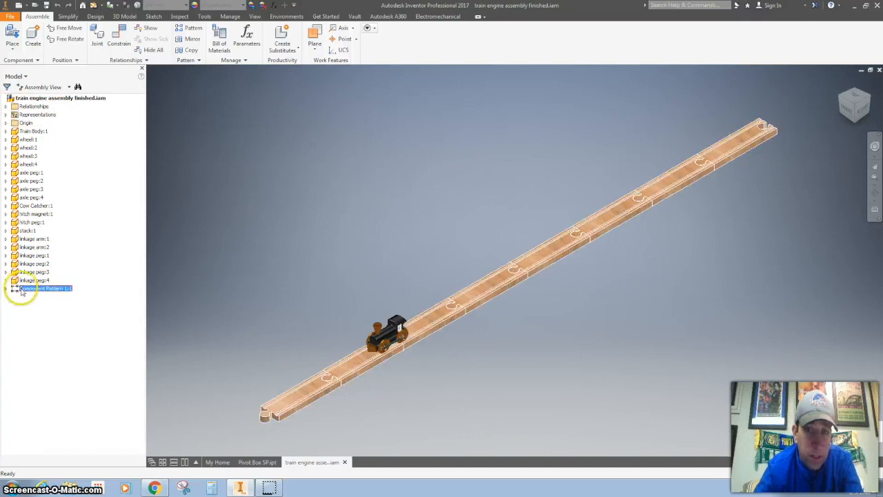
{"action": "right_click", "coordinate": [37, 293]}
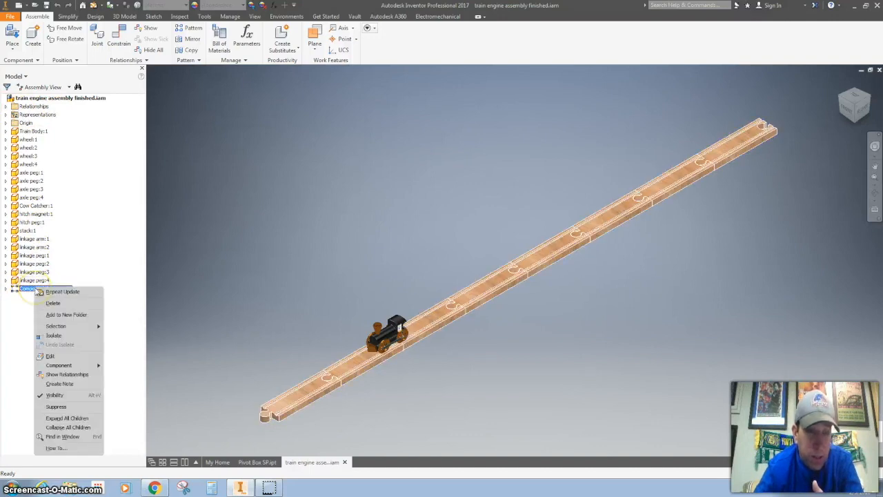
{"action": "left_click", "coordinate": [45, 304]}
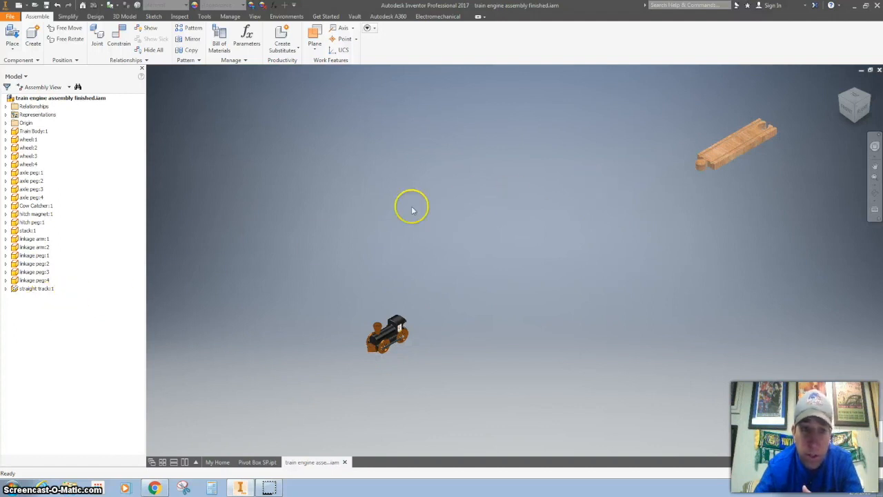
{"action": "left_click", "coordinate": [38, 289]}
{"action": "right_click", "coordinate": [43, 290]}
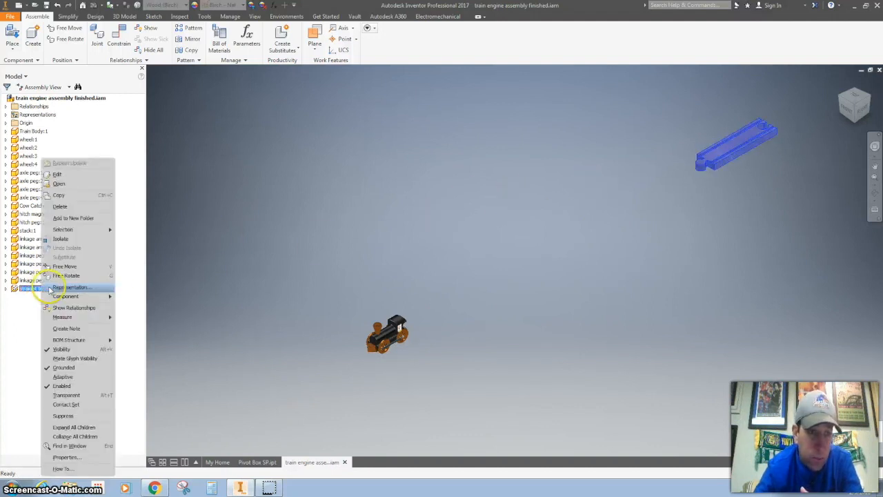
{"action": "left_click", "coordinate": [62, 206]}
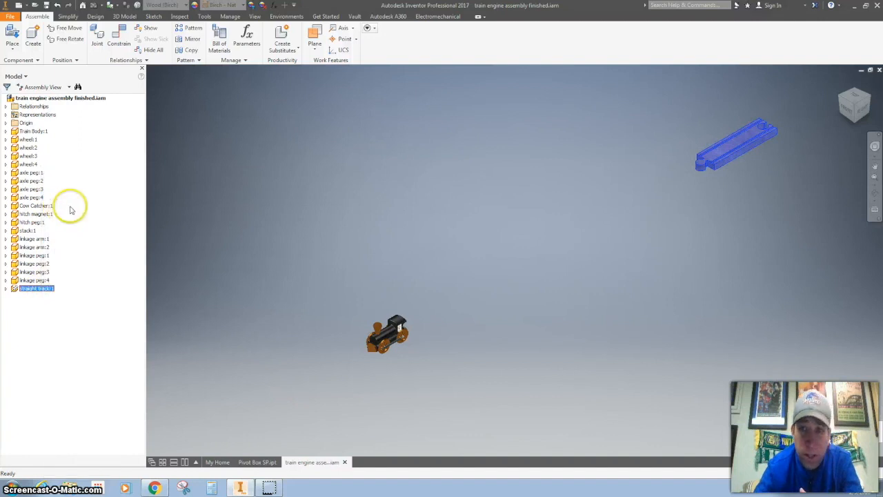
Step: Save the assembly under the new name Circle Train SP.iam
{"action": "key", "text": "F6"}
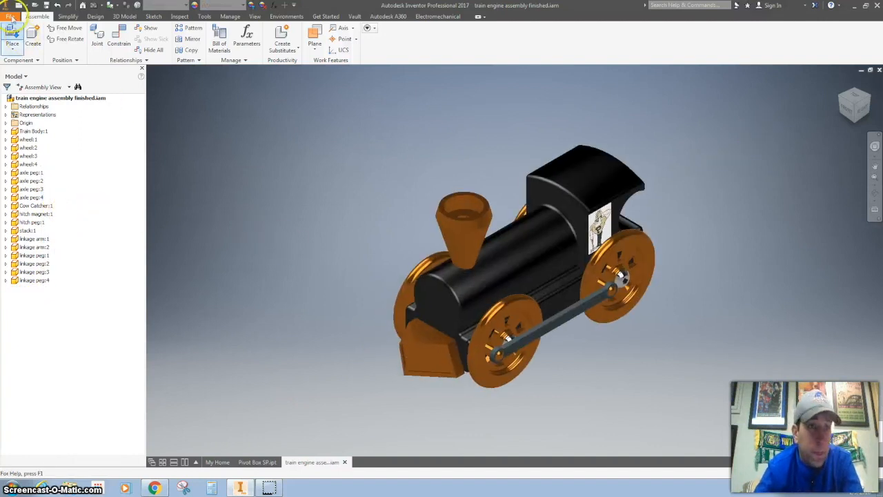
{"action": "left_click", "coordinate": [11, 18]}
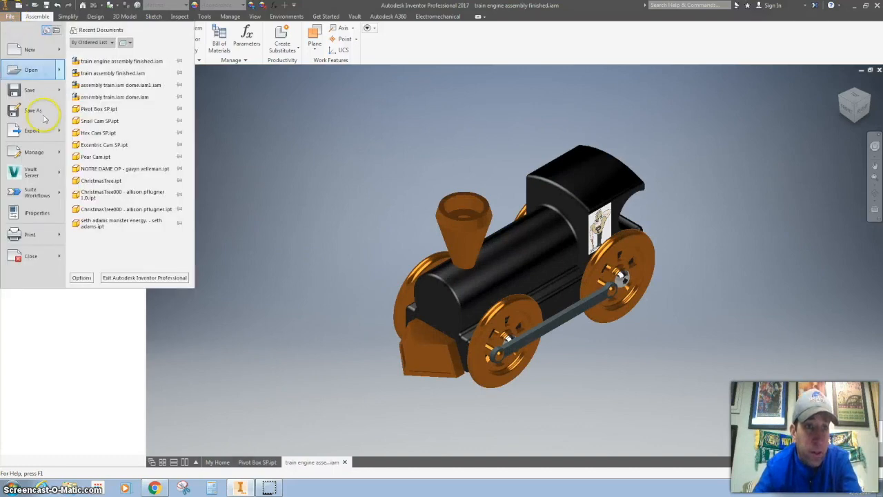
{"action": "left_click", "coordinate": [45, 117]}
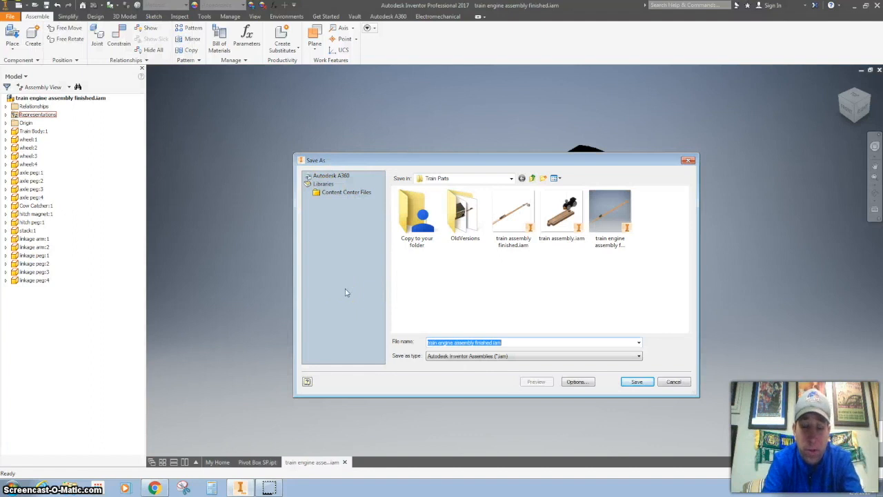
{"action": "type", "text": "C"}
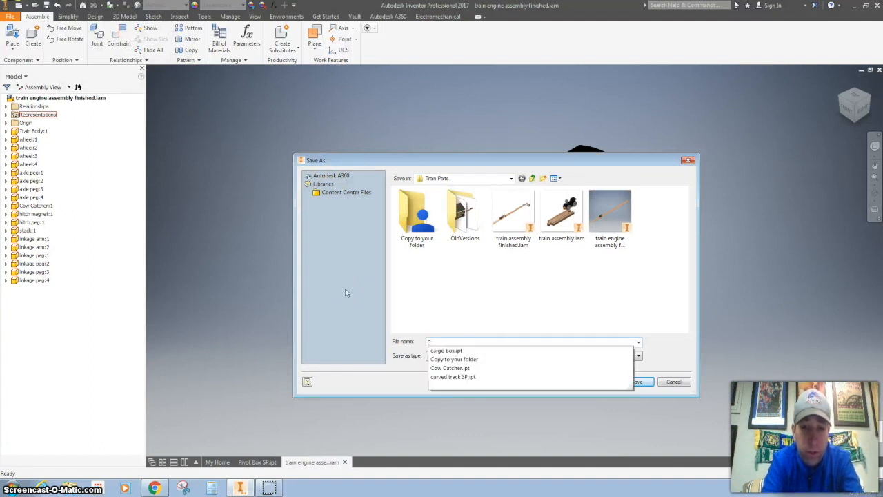
{"action": "type", "text": "j"}
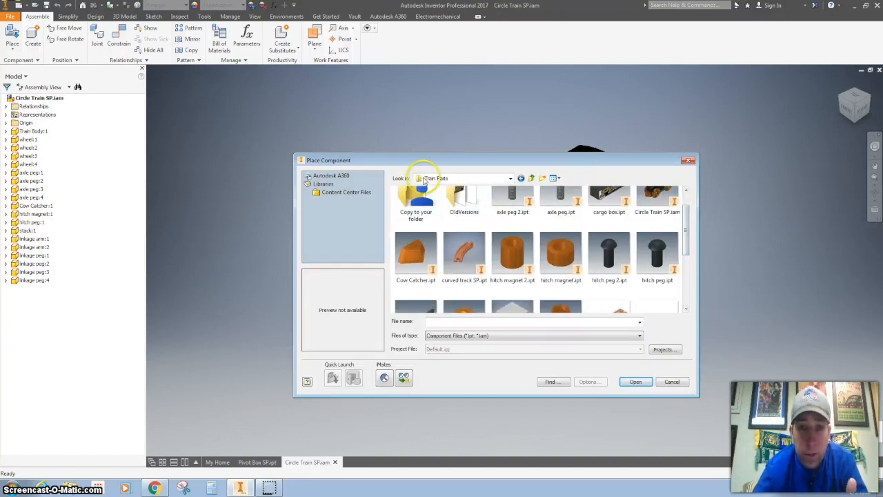
Step: Place one instance of curved track SP.ipt from the Train Parts folder into the assembly
{"action": "left_click", "coordinate": [460, 256]}
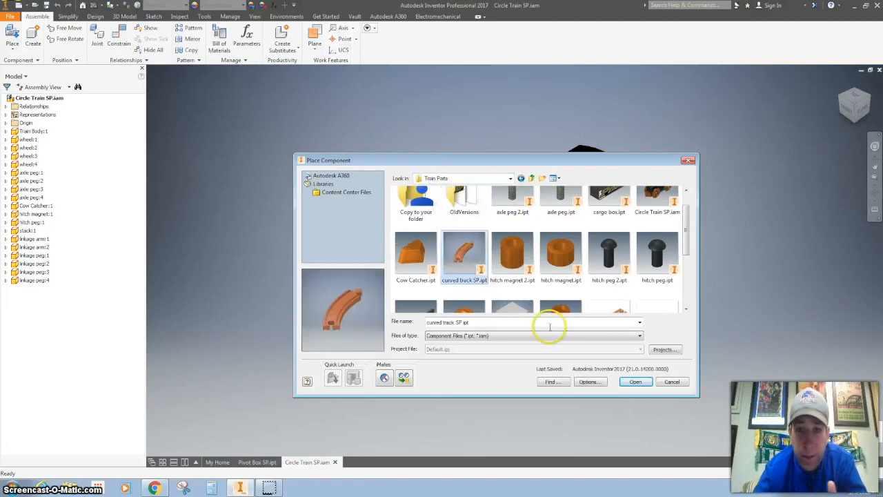
{"action": "left_click", "coordinate": [632, 382]}
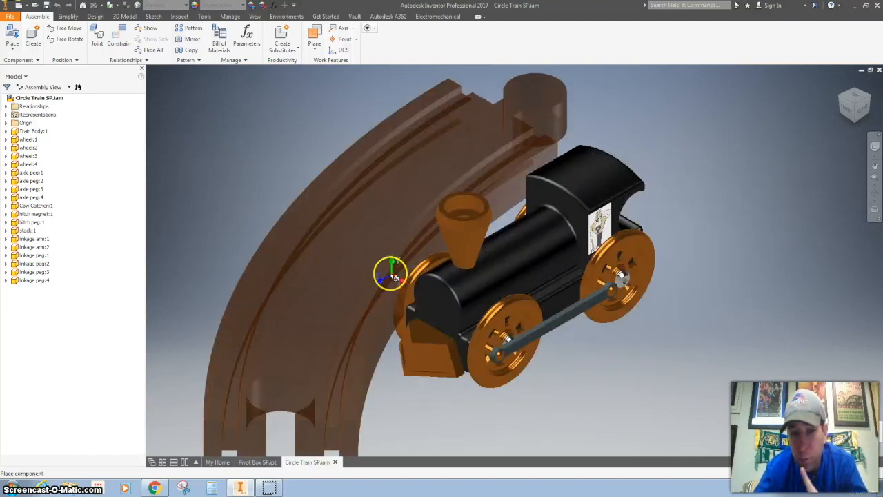
{"action": "scroll", "coordinate": [350, 263], "scroll_direction": "down", "scroll_amount": 5}
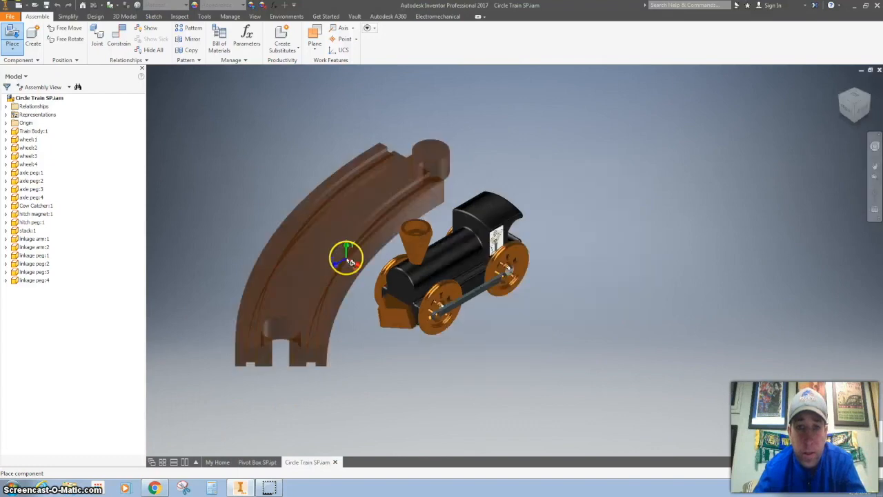
{"action": "left_click", "coordinate": [324, 262]}
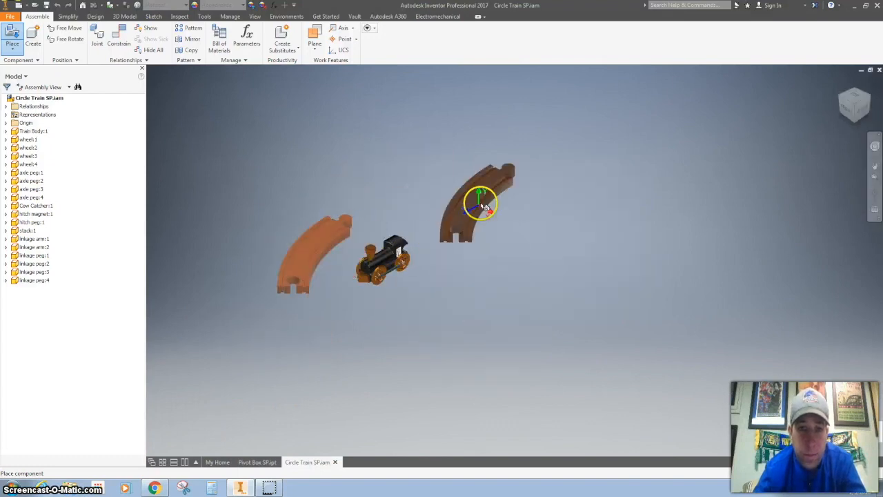
{"action": "key", "text": "Escape"}
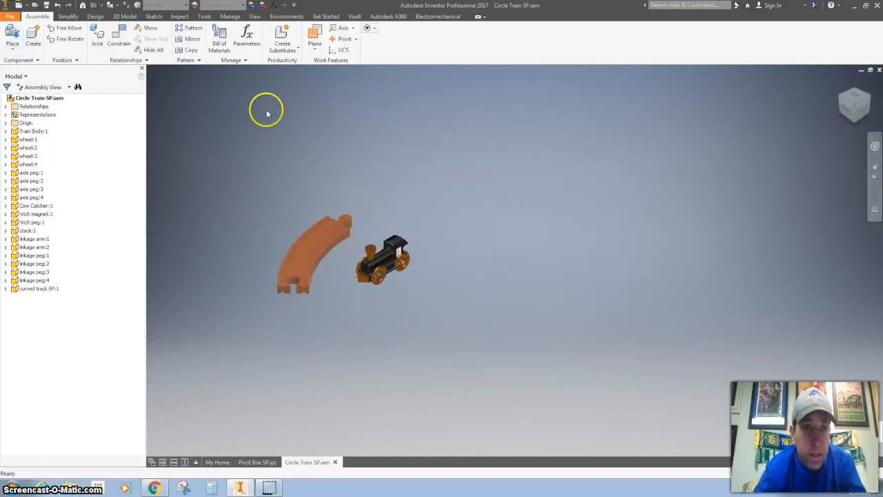
Step: Place one instance of Pivot Box SP.ipt into the assembly and finish the placement
{"action": "left_click", "coordinate": [12, 38]}
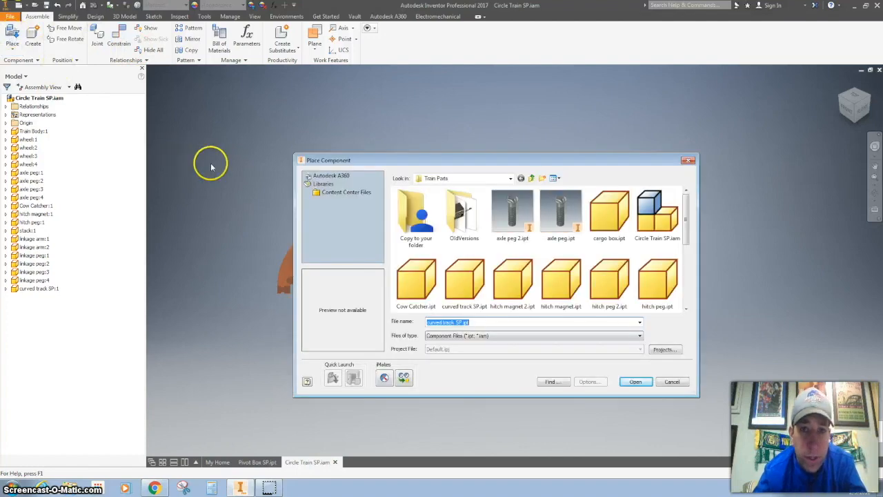
{"action": "left_click_drag", "start_coordinate": [686, 224], "coordinate": [686, 294]}
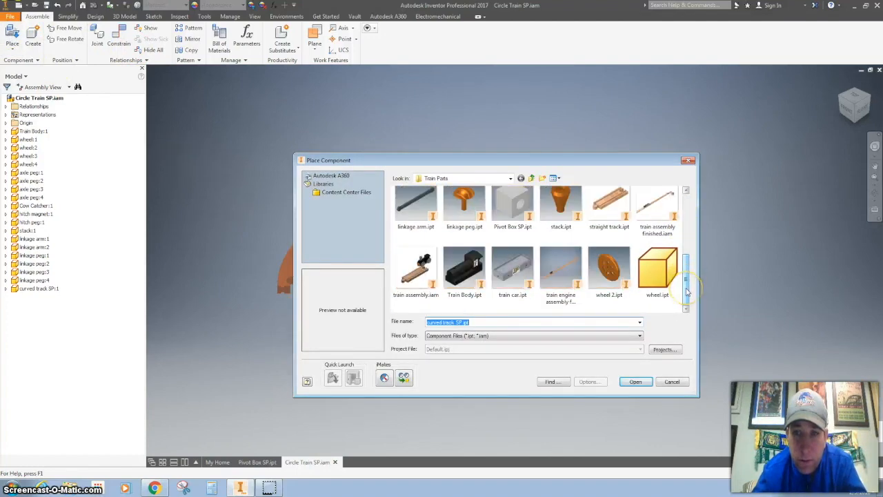
{"action": "left_click", "coordinate": [512, 206]}
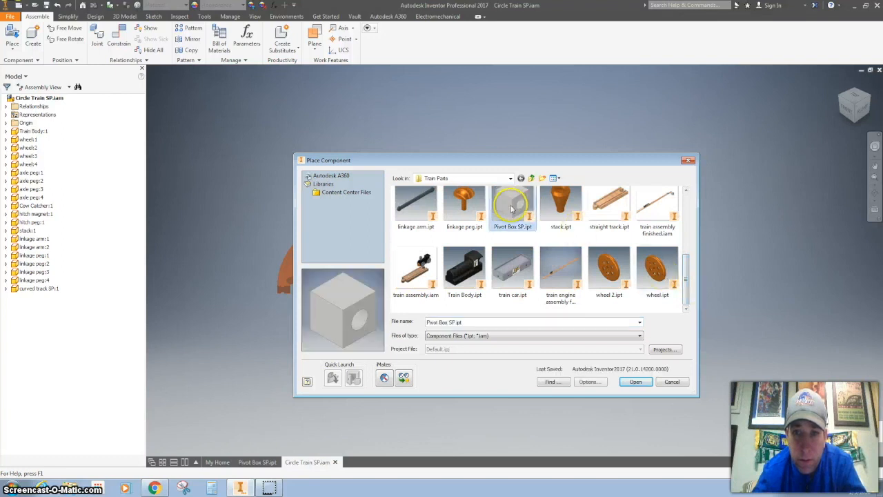
{"action": "left_click", "coordinate": [634, 382]}
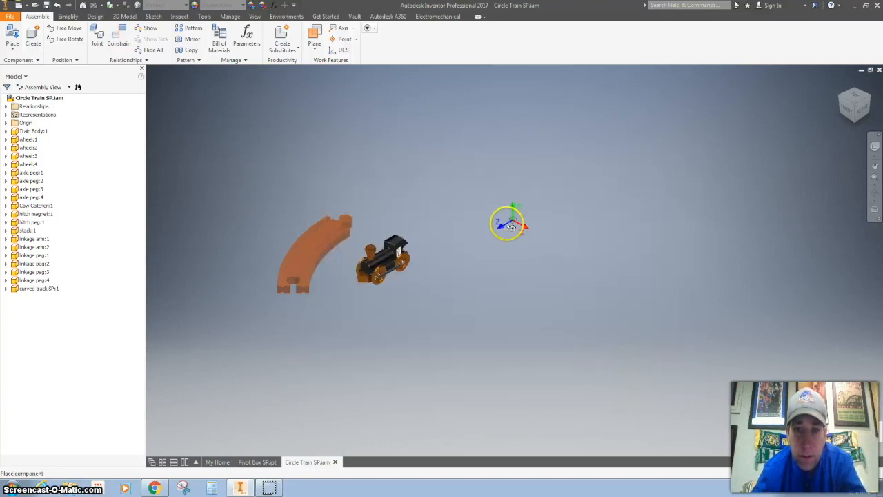
{"action": "left_click", "coordinate": [308, 131]}
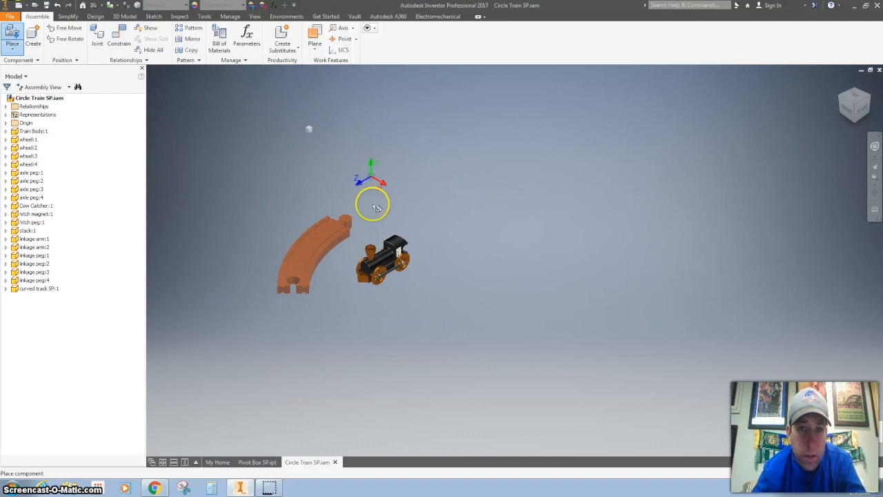
{"action": "right_click", "coordinate": [316, 149]}
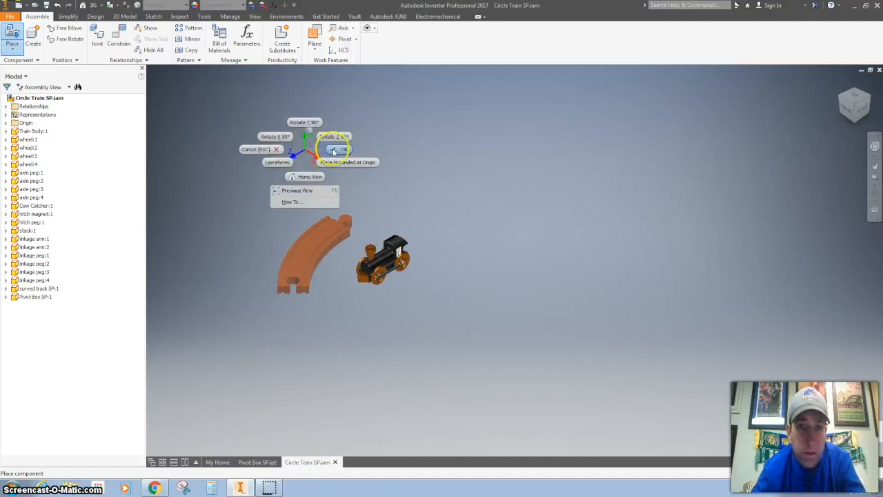
{"action": "left_click", "coordinate": [334, 142]}
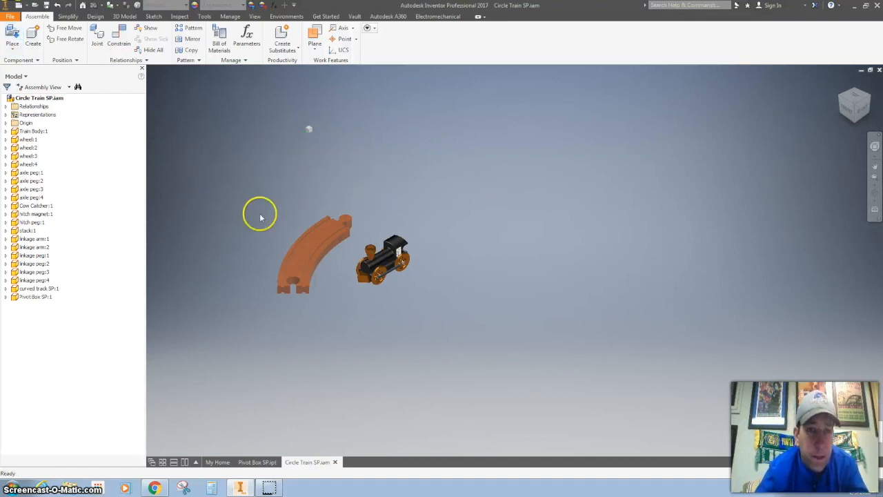
Step: Toggle the Grounded setting of the curved track component off
{"action": "left_click", "coordinate": [312, 251]}
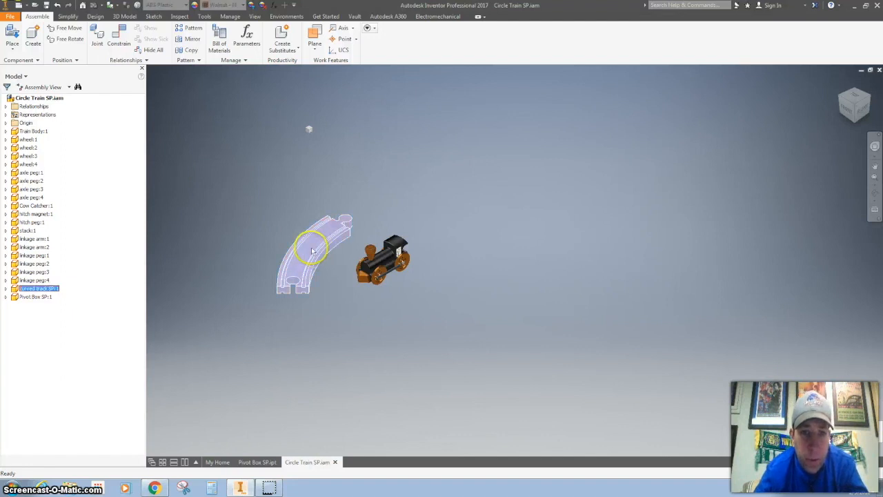
{"action": "right_click", "coordinate": [312, 252]}
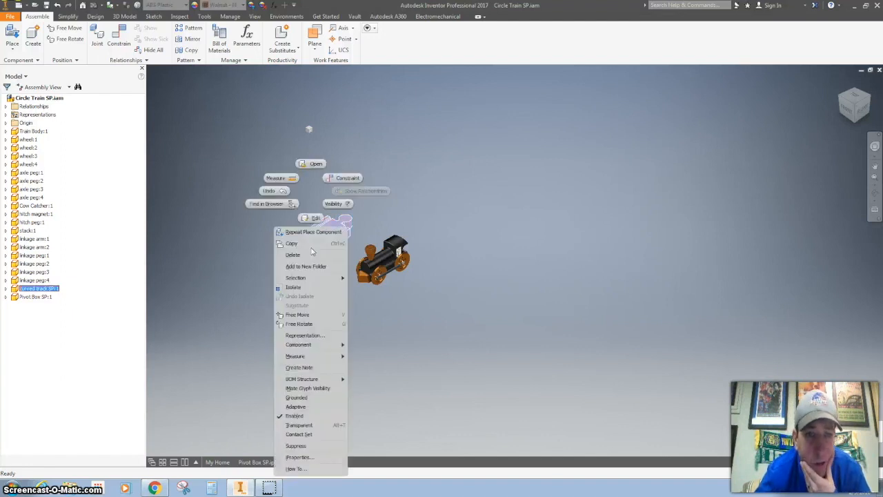
{"action": "left_click", "coordinate": [301, 390]}
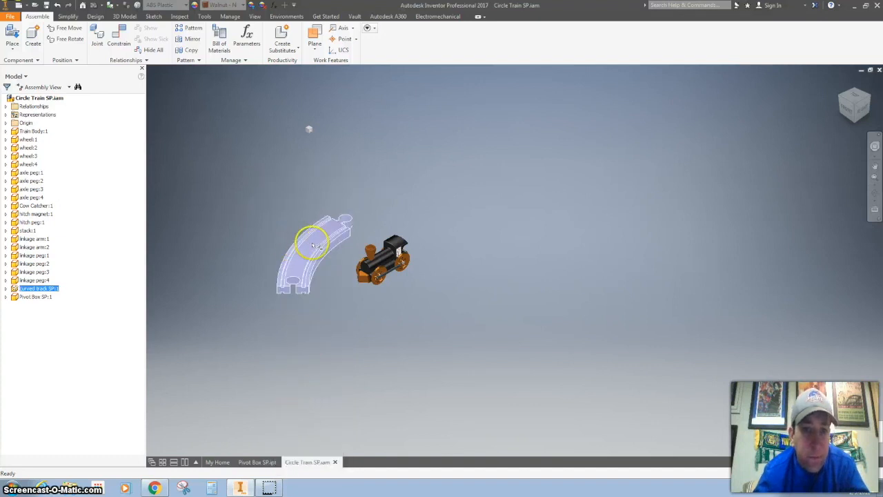
{"action": "left_click", "coordinate": [203, 142]}
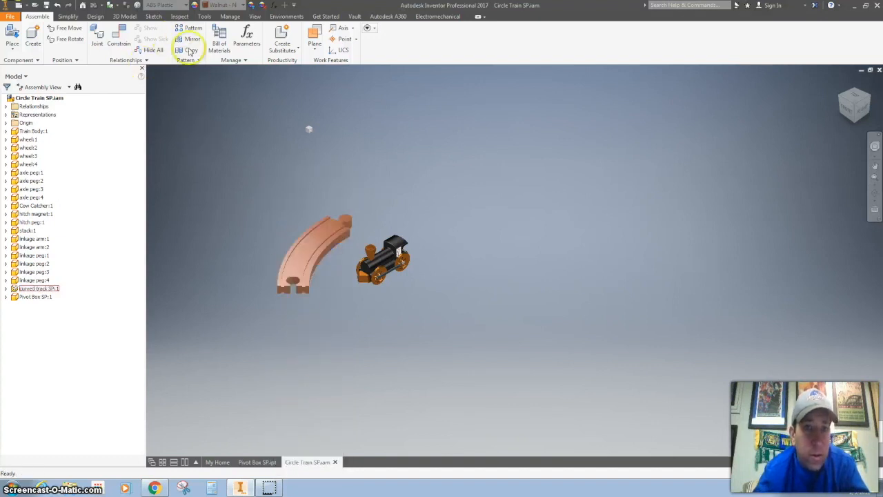
Step: Start a circular component pattern of the curved track, using the track's curved edge as the axis
{"action": "left_click", "coordinate": [189, 29]}
{"action": "left_click", "coordinate": [183, 115]}
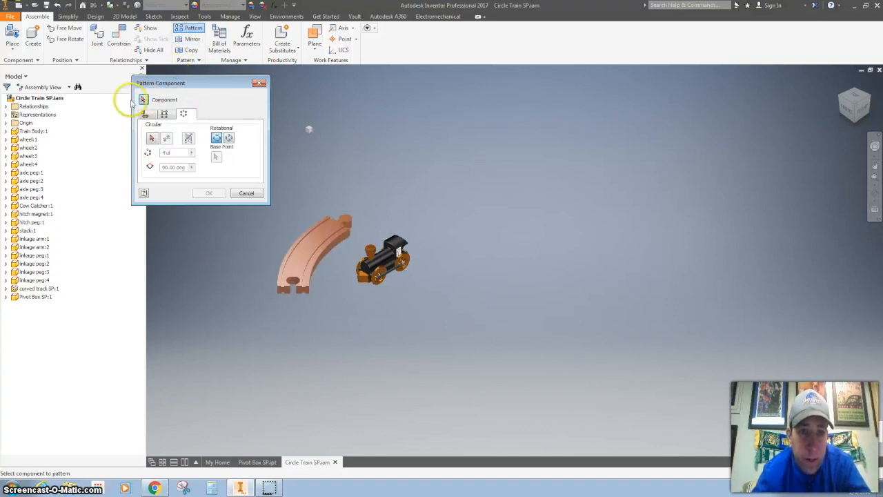
{"action": "left_click", "coordinate": [324, 243]}
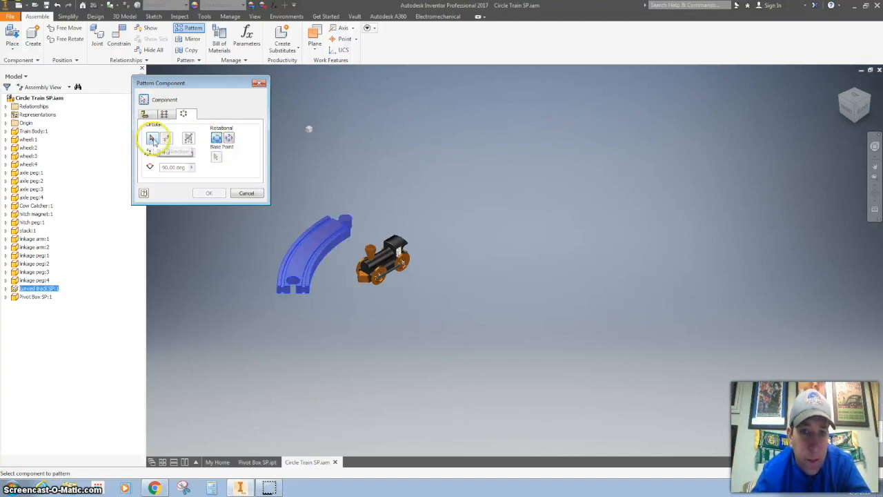
{"action": "left_click", "coordinate": [153, 138]}
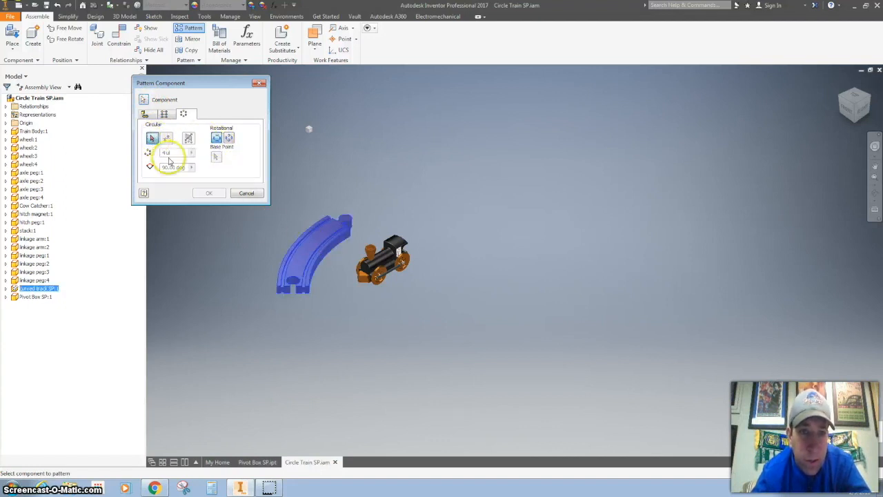
{"action": "left_click", "coordinate": [326, 252]}
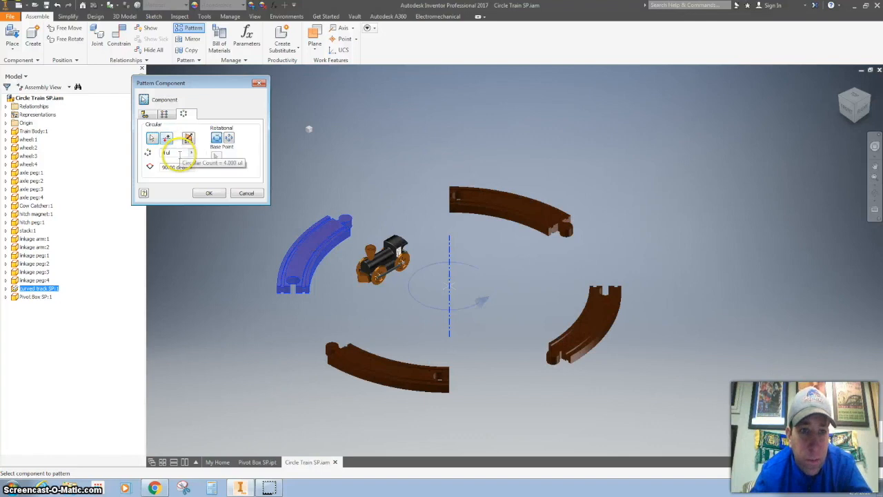
Step: Set the circular pattern to 8 instances spaced 45.00 deg apart and confirm it
{"action": "left_click_drag", "start_coordinate": [177, 153], "coordinate": [157, 156]}
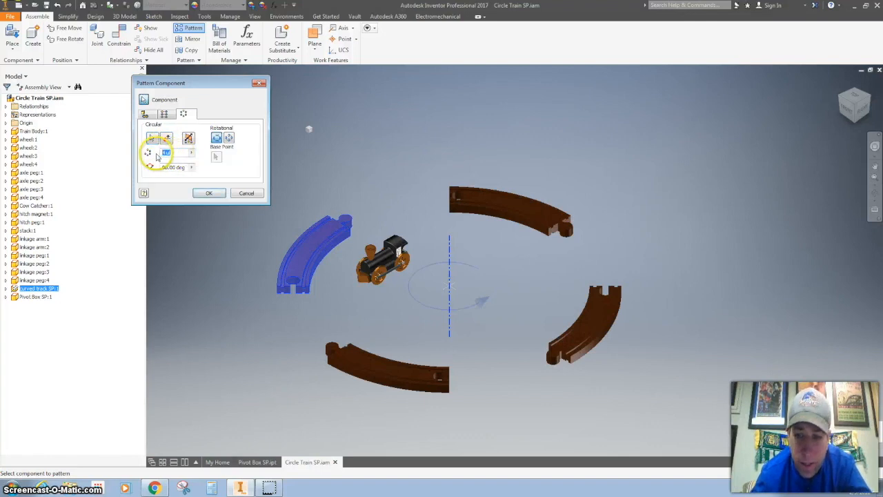
{"action": "left_click", "coordinate": [170, 167]}
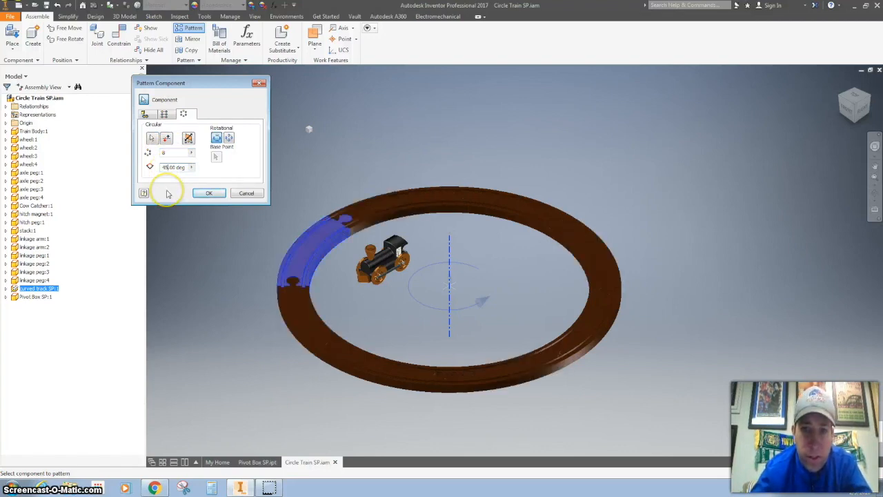
{"action": "left_click", "coordinate": [209, 193]}
{"action": "mouse_move", "coordinate": [345, 241]}
{"action": "left_mouse_down"}
{"action": "mouse_move", "coordinate": [322, 232]}
{"action": "mouse_move", "coordinate": [330, 238]}
{"action": "left_mouse_up"}
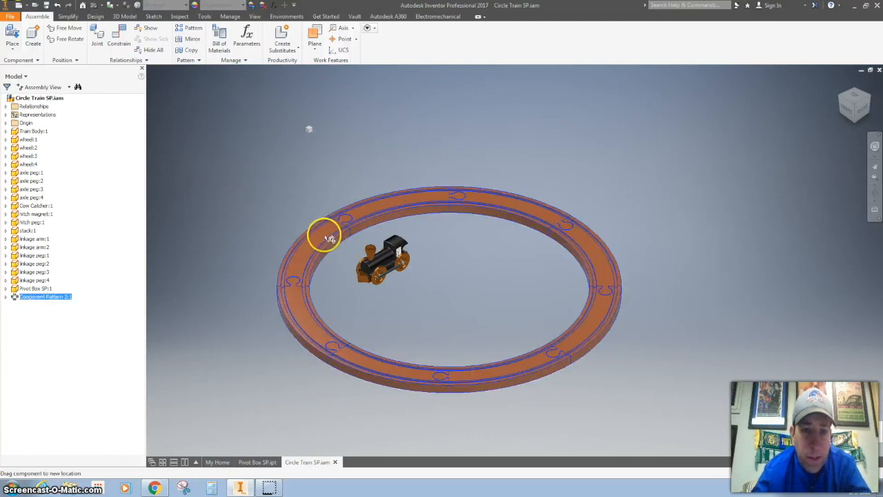
Step: Expand the circular component pattern in the browser to inspect its elements and their curved track instances
{"action": "left_click", "coordinate": [7, 297]}
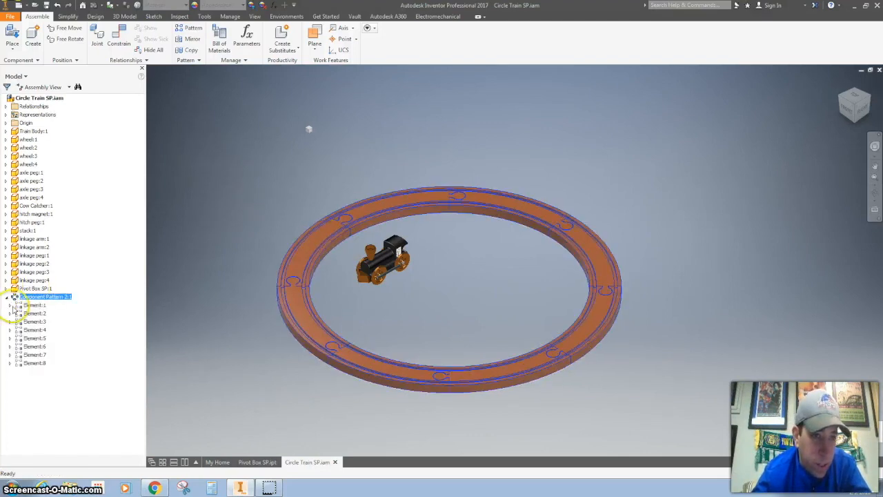
{"action": "left_click", "coordinate": [9, 305]}
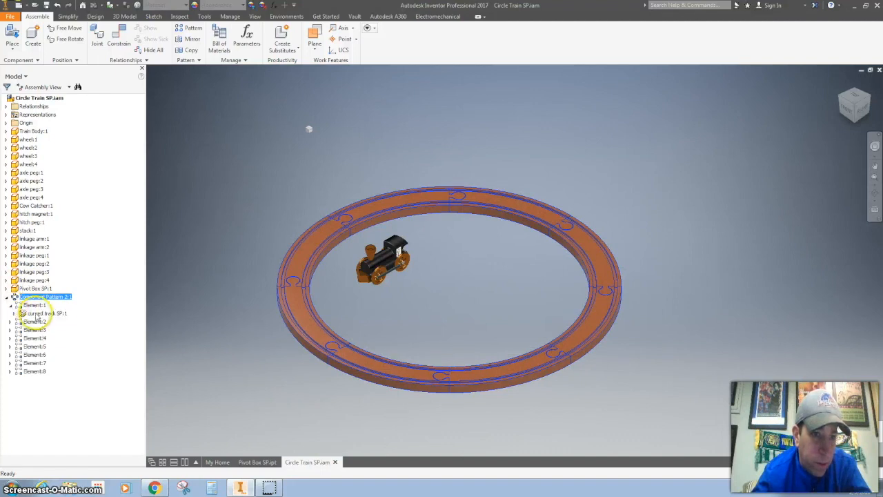
{"action": "left_click", "coordinate": [46, 313]}
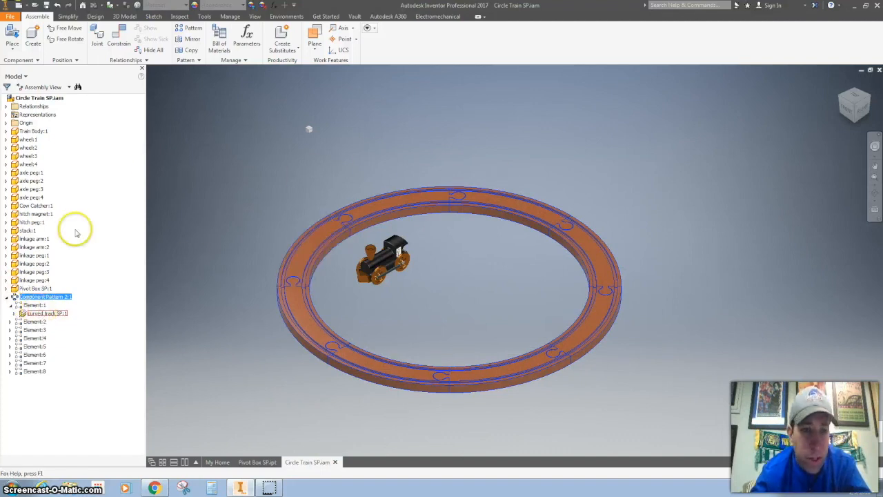
{"action": "left_click", "coordinate": [7, 298]}
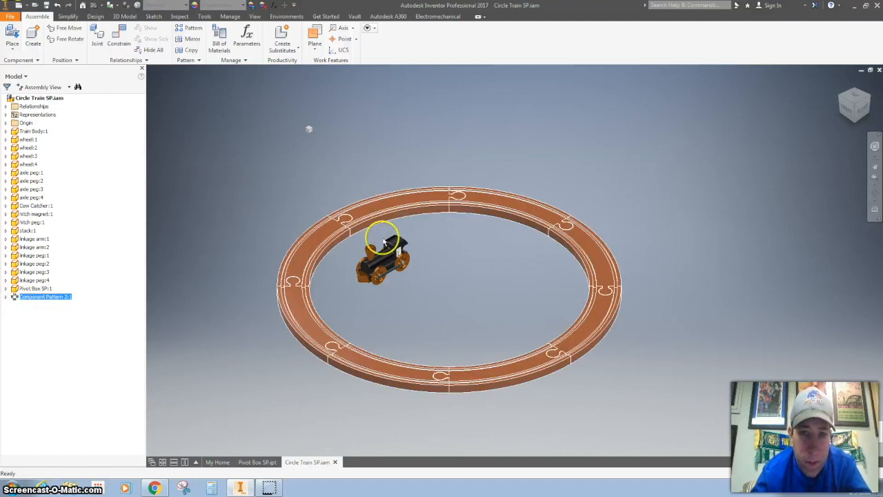
Step: Drag the train body off the track and move the pivot box to the center of the ring
{"action": "left_click_drag", "start_coordinate": [385, 255], "coordinate": [289, 198]}
{"action": "left_click", "coordinate": [308, 131]}
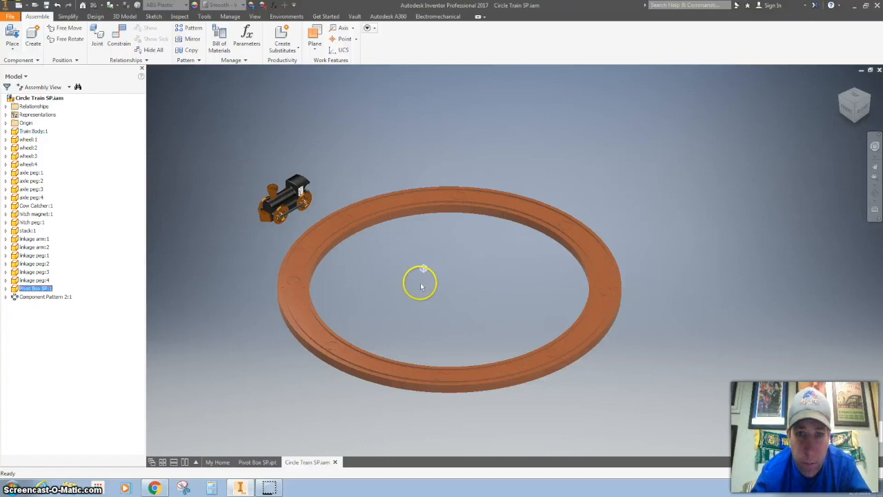
Step: Add an Insert constraint between the pivot box and the track's circular edge, then close the constraint dialog
{"action": "scroll", "coordinate": [421, 287], "scroll_direction": "up", "scroll_amount": 5}
{"action": "scroll", "coordinate": [423, 287], "scroll_direction": "down", "scroll_amount": 6}
{"action": "scroll", "coordinate": [421, 283], "scroll_direction": "up", "scroll_amount": 1}
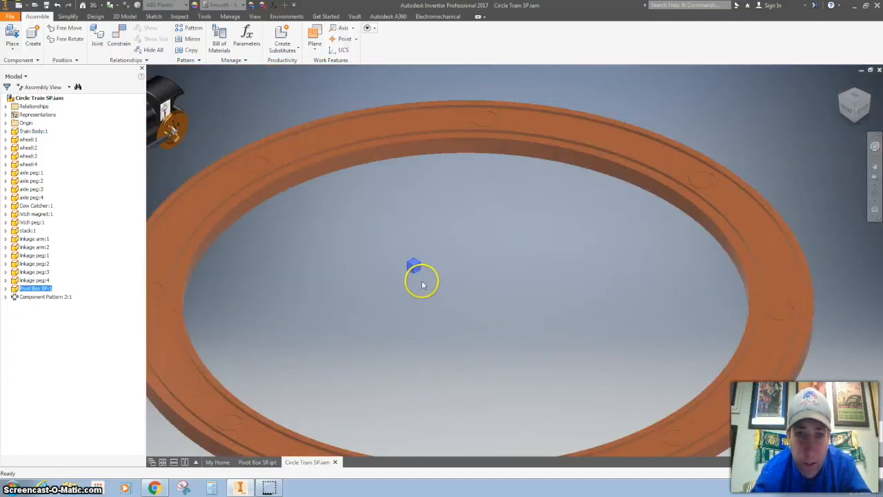
{"action": "left_click", "coordinate": [122, 40]}
{"action": "left_click", "coordinate": [256, 216]}
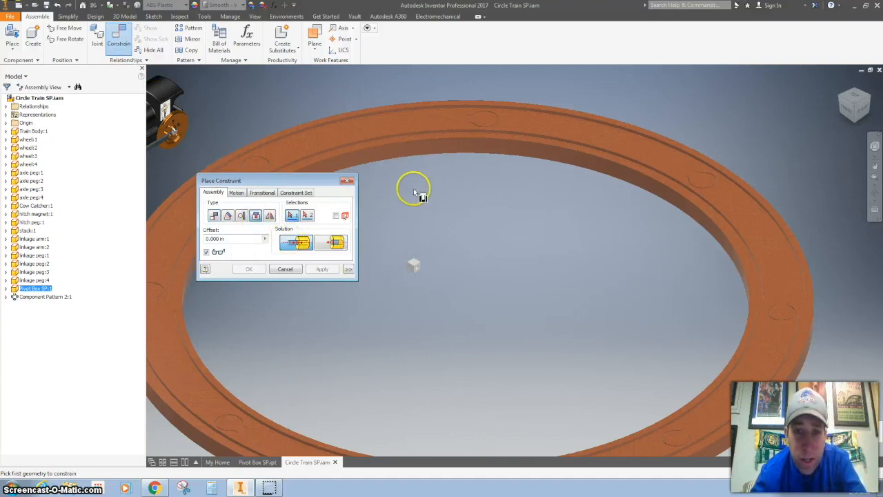
{"action": "scroll", "coordinate": [422, 265], "scroll_direction": "up", "scroll_amount": 4}
{"action": "left_click", "coordinate": [412, 262]}
{"action": "scroll", "coordinate": [418, 250], "scroll_direction": "down", "scroll_amount": 5}
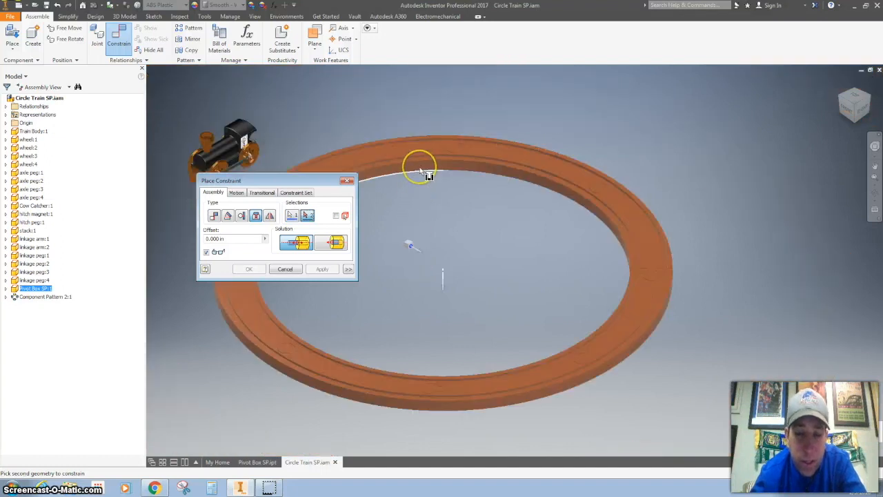
{"action": "left_click", "coordinate": [420, 170]}
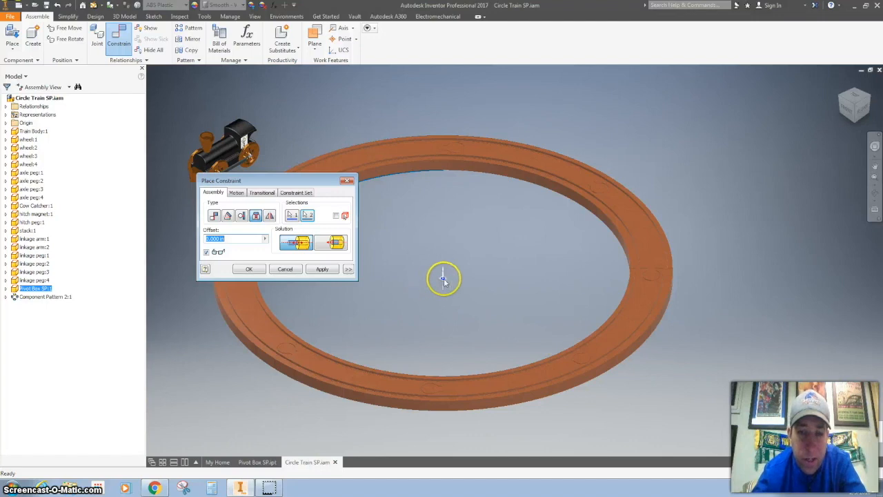
{"action": "left_click", "coordinate": [322, 270]}
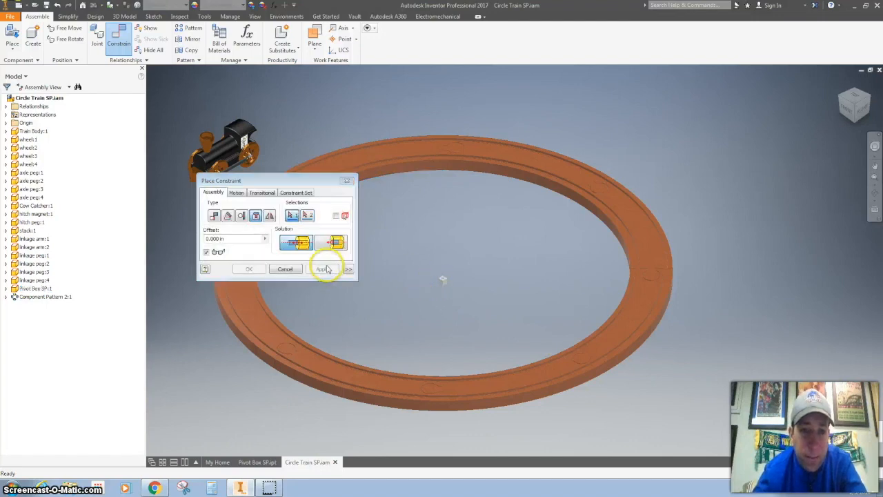
{"action": "left_click", "coordinate": [347, 182]}
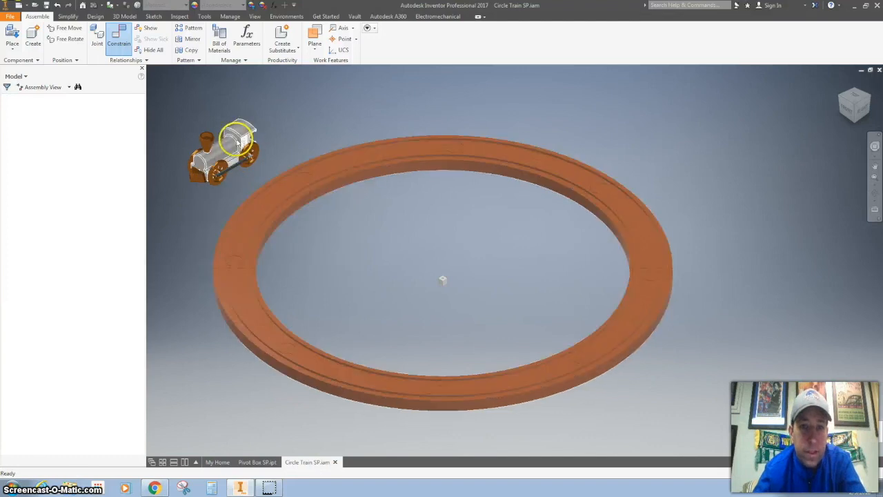
Step: Mate the underside of the train body to the top face of the track
{"action": "left_click_drag", "start_coordinate": [238, 138], "coordinate": [306, 108]}
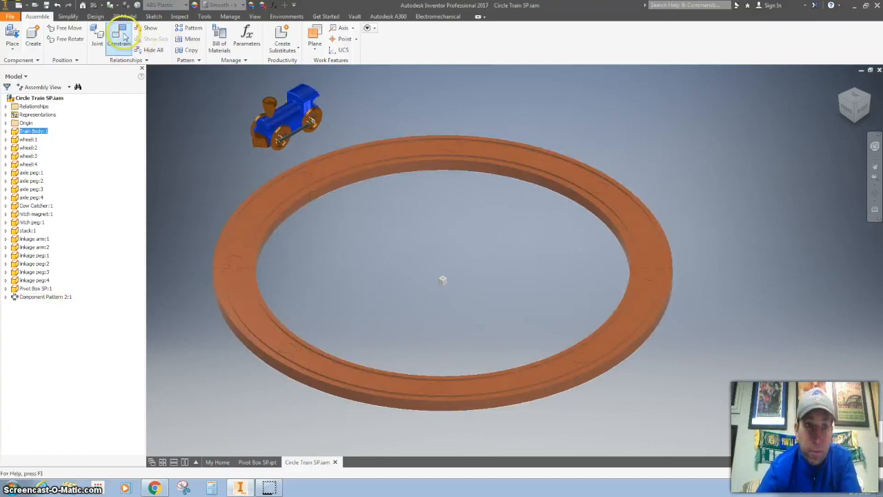
{"action": "left_click", "coordinate": [121, 36]}
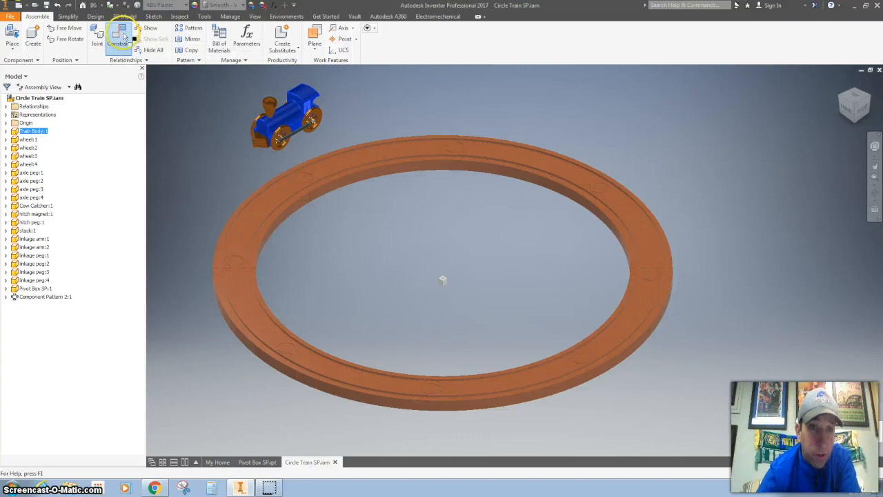
{"action": "left_click_drag", "start_coordinate": [282, 182], "coordinate": [722, 99]}
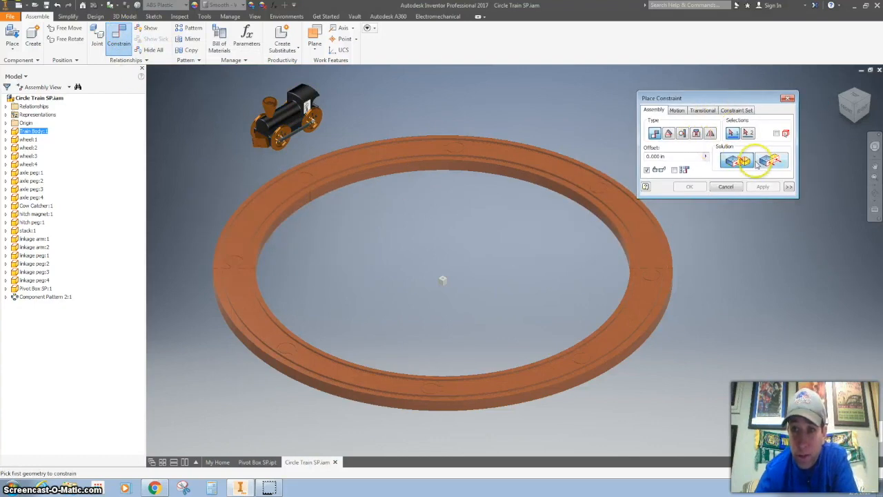
{"action": "left_click", "coordinate": [335, 162]}
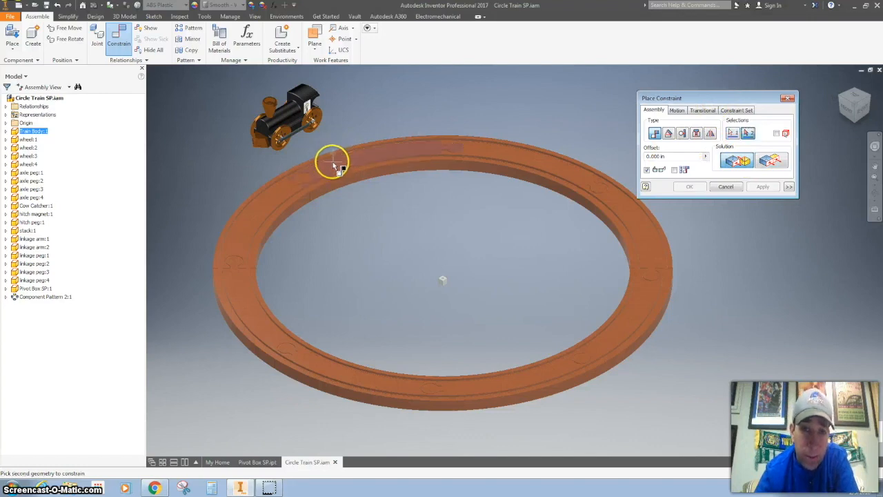
{"action": "left_click", "coordinate": [854, 124]}
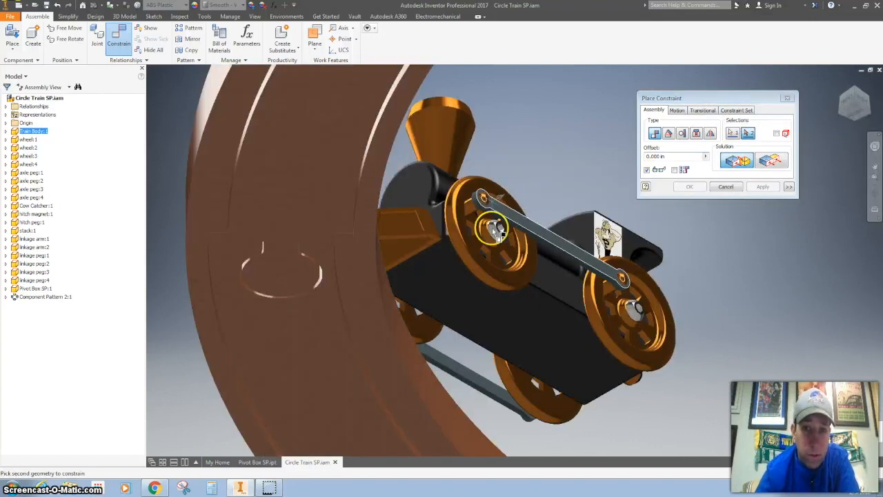
{"action": "left_click", "coordinate": [507, 323]}
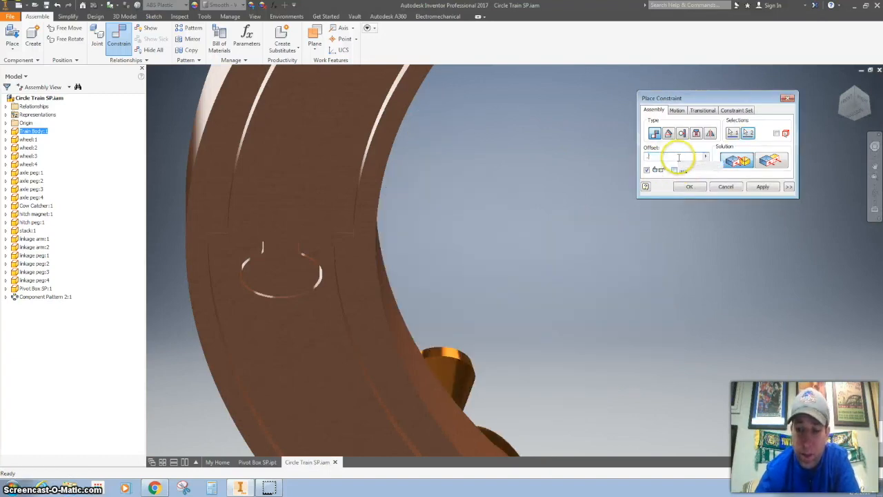
{"action": "left_click", "coordinate": [762, 191]}
{"action": "left_click", "coordinate": [841, 85]}
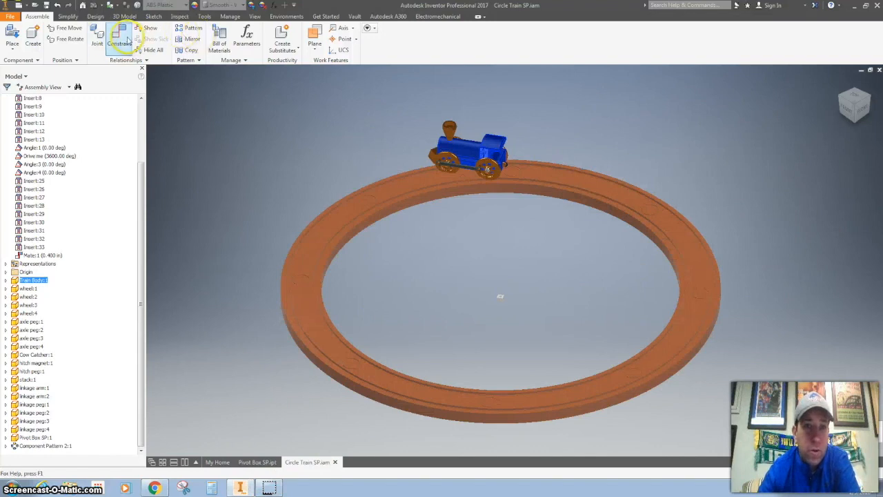
Step: Mate a side face of the train body to the pivot box with an offset of 15.3 in
{"action": "left_click", "coordinate": [120, 38]}
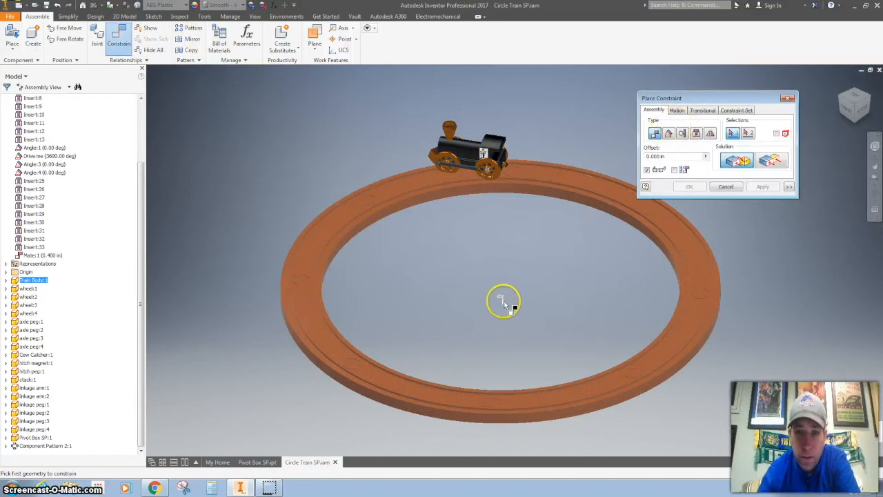
{"action": "scroll", "coordinate": [504, 304], "scroll_direction": "down", "scroll_amount": 4}
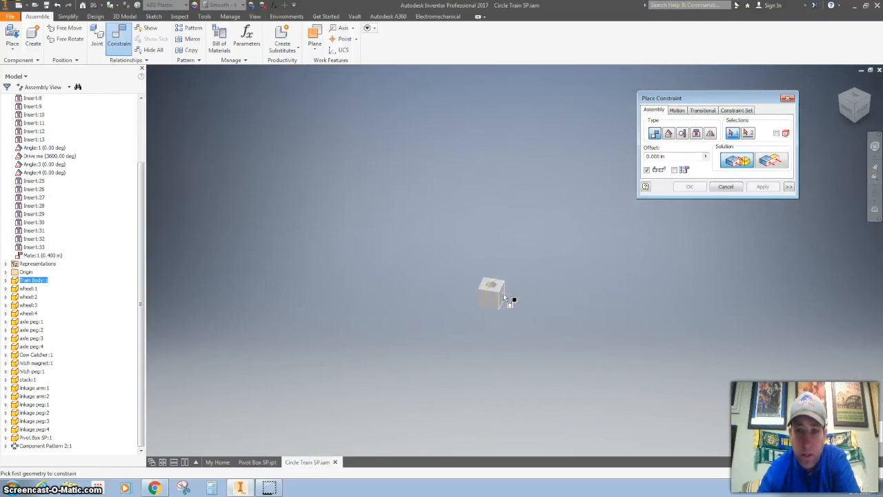
{"action": "left_click", "coordinate": [504, 293]}
{"action": "scroll", "coordinate": [479, 214], "scroll_direction": "up", "scroll_amount": 4}
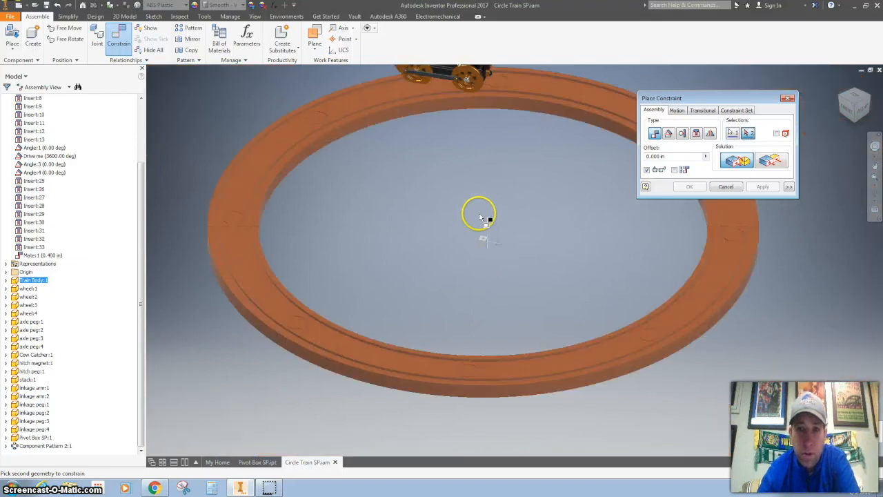
{"action": "middle_click_drag", "start_coordinate": [453, 124], "coordinate": [459, 198]}
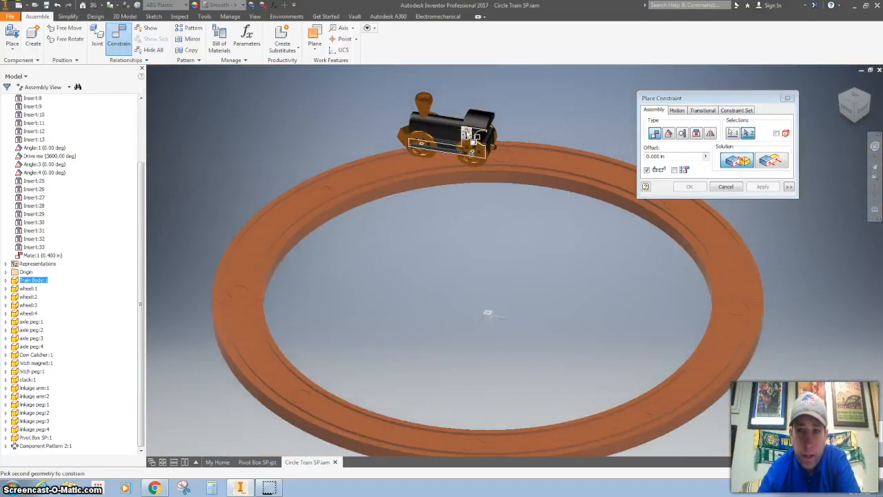
{"action": "left_click", "coordinate": [467, 131]}
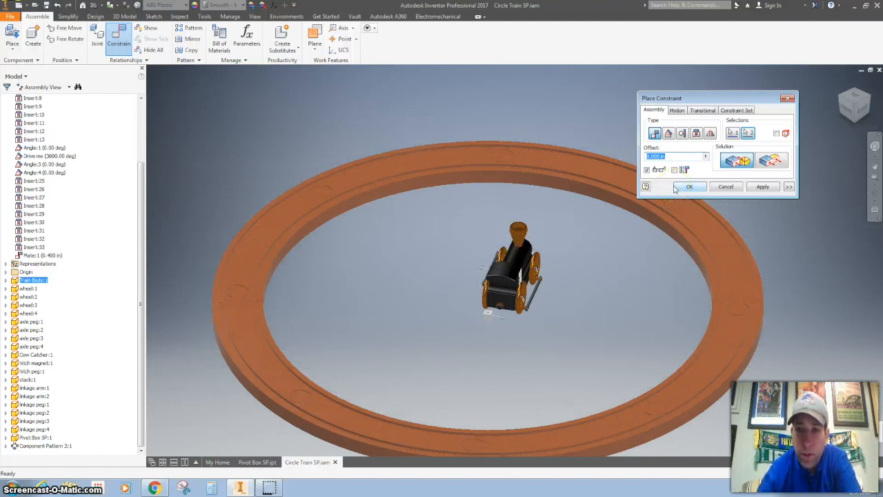
{"action": "type", "text": "15.3"}
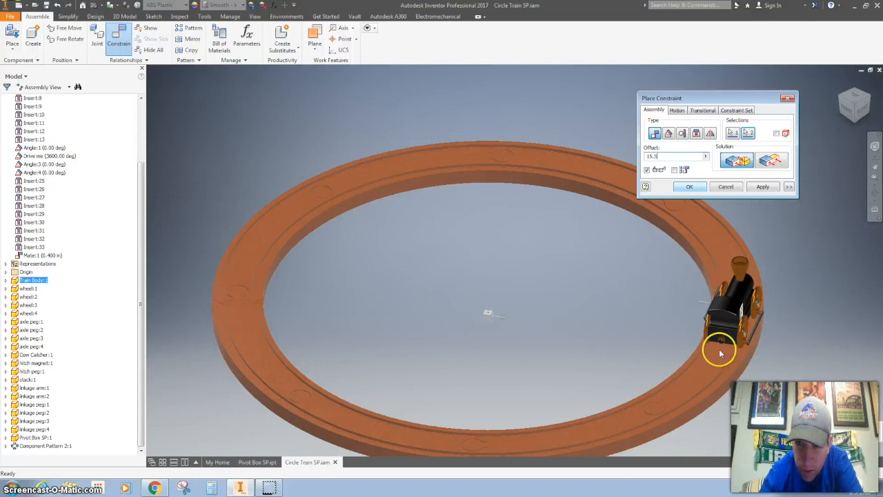
{"action": "scroll", "coordinate": [721, 352], "scroll_direction": "up", "scroll_amount": 3}
{"action": "scroll", "coordinate": [725, 345], "scroll_direction": "down", "scroll_amount": 2}
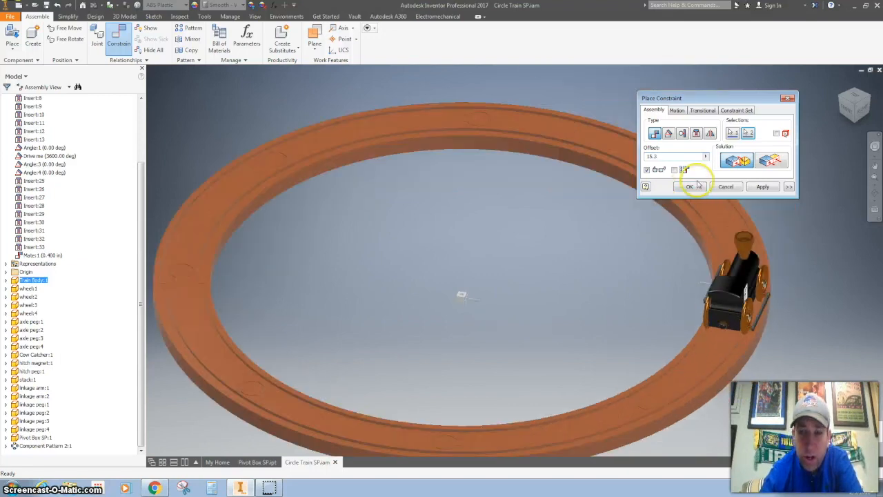
{"action": "left_click", "coordinate": [759, 190]}
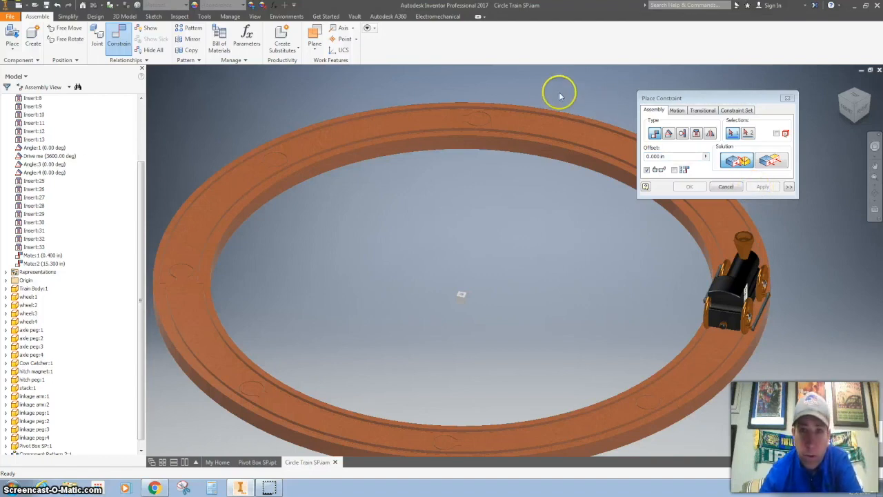
Step: Add a flush constraint between the pivot box and the train's front face with a 2.5 in offset
{"action": "left_click", "coordinate": [769, 160]}
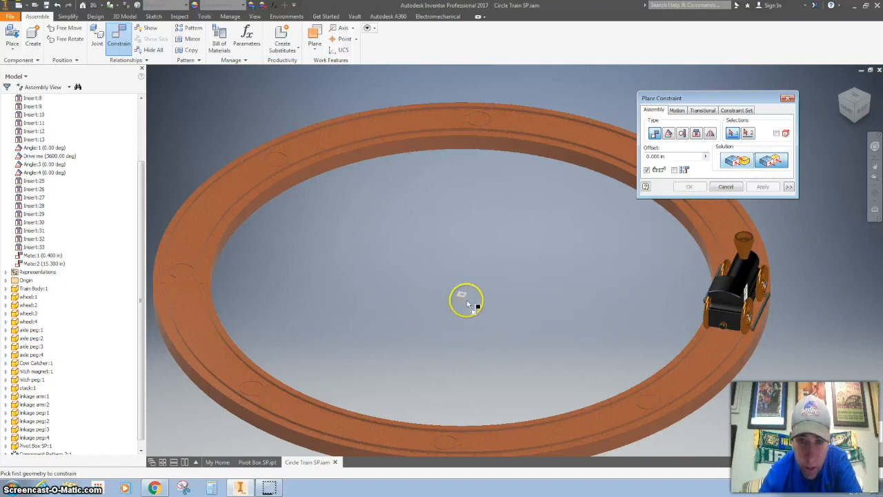
{"action": "scroll", "coordinate": [468, 304], "scroll_direction": "up", "scroll_amount": 4}
{"action": "scroll", "coordinate": [472, 299], "scroll_direction": "down", "scroll_amount": 3}
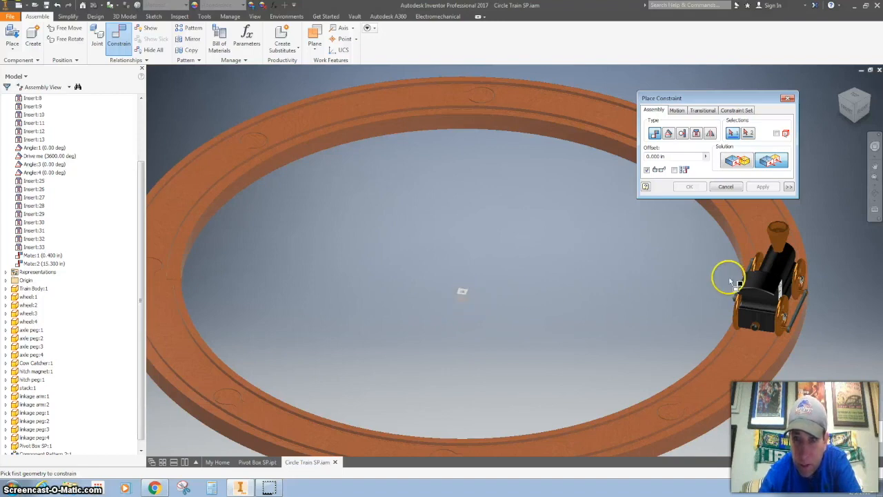
{"action": "left_click", "coordinate": [463, 300]}
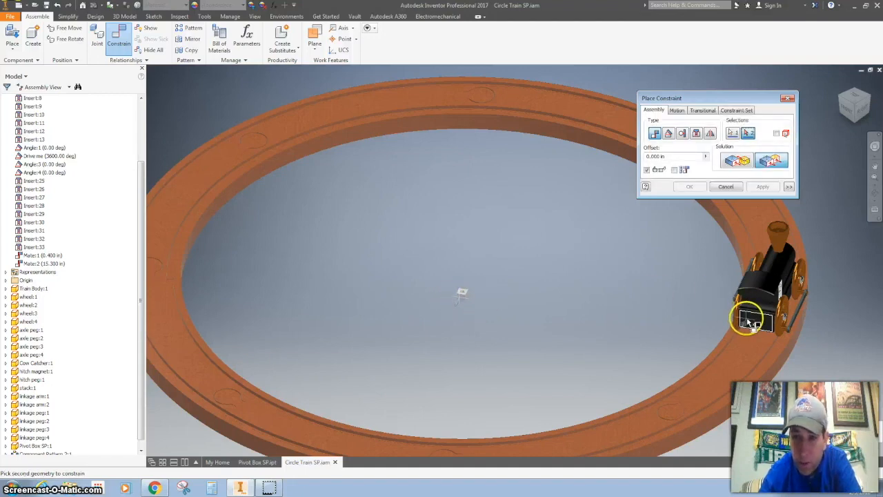
{"action": "left_click", "coordinate": [748, 321]}
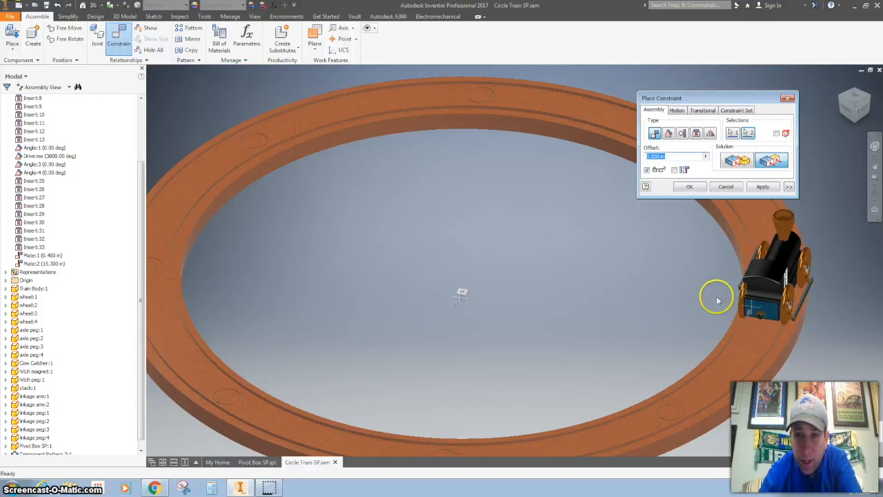
{"action": "left_click", "coordinate": [856, 99]}
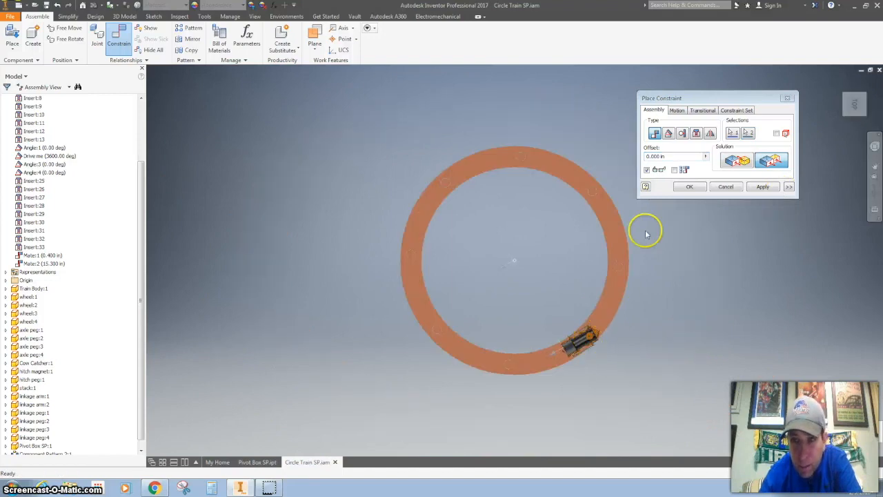
{"action": "double_click", "coordinate": [663, 157]}
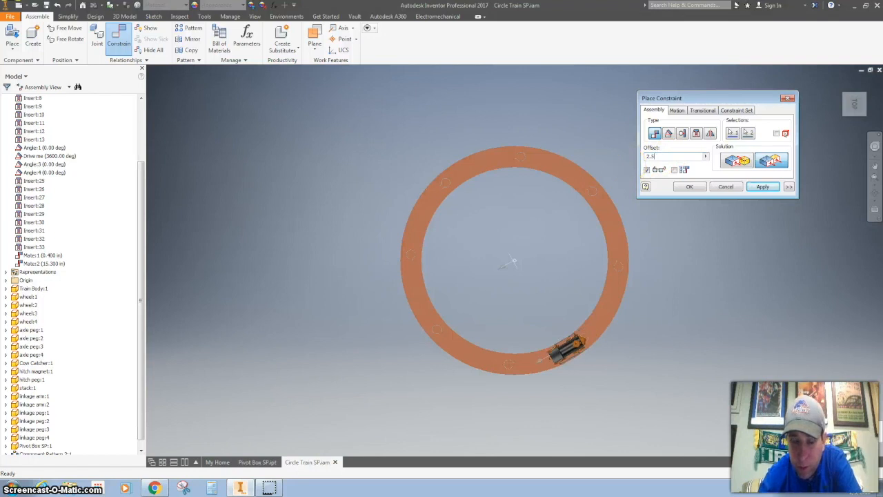
{"action": "scroll", "coordinate": [560, 359], "scroll_direction": "up", "scroll_amount": 3}
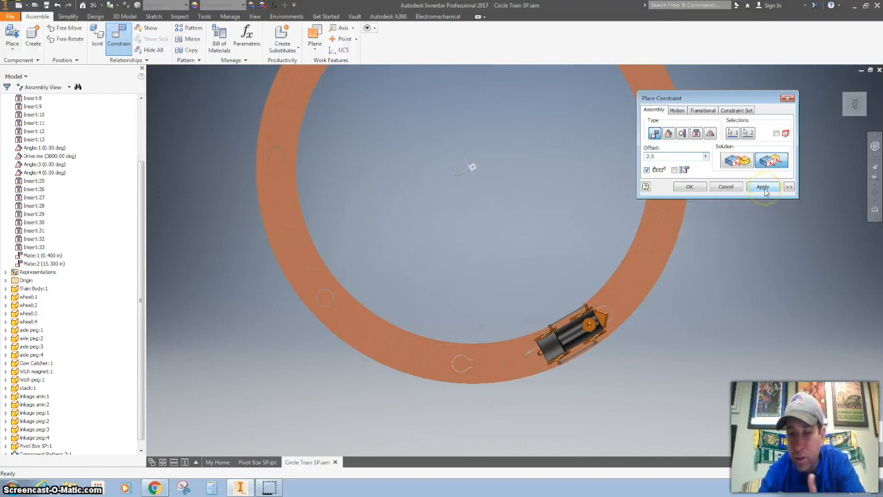
{"action": "left_click", "coordinate": [763, 187]}
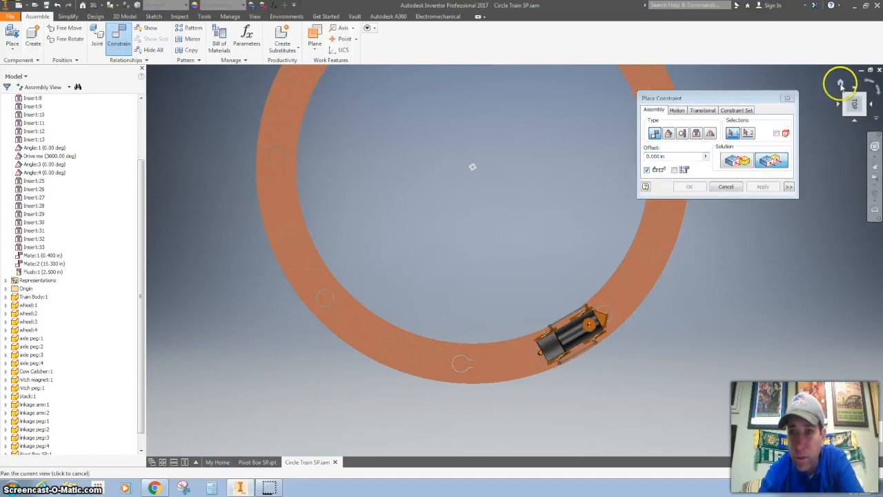
{"action": "left_click", "coordinate": [841, 83]}
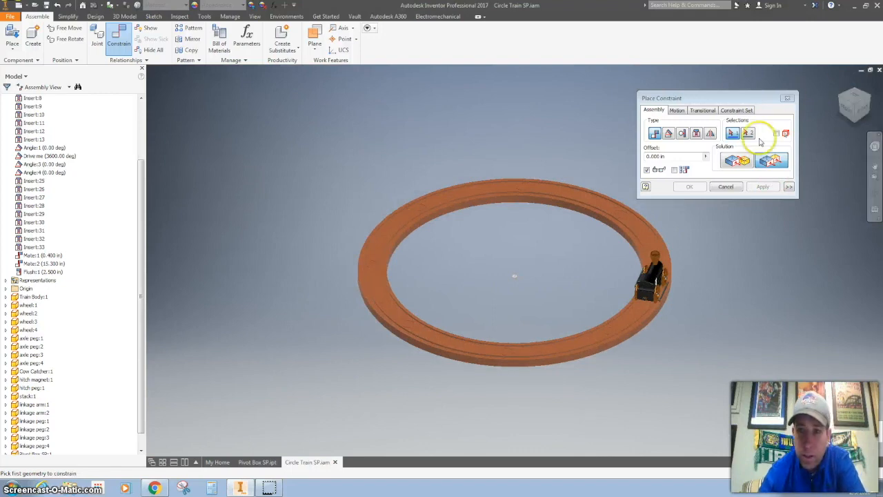
Step: Hide the last curved track piece of the component pattern so the gap in the track is open
{"action": "left_click", "coordinate": [726, 186]}
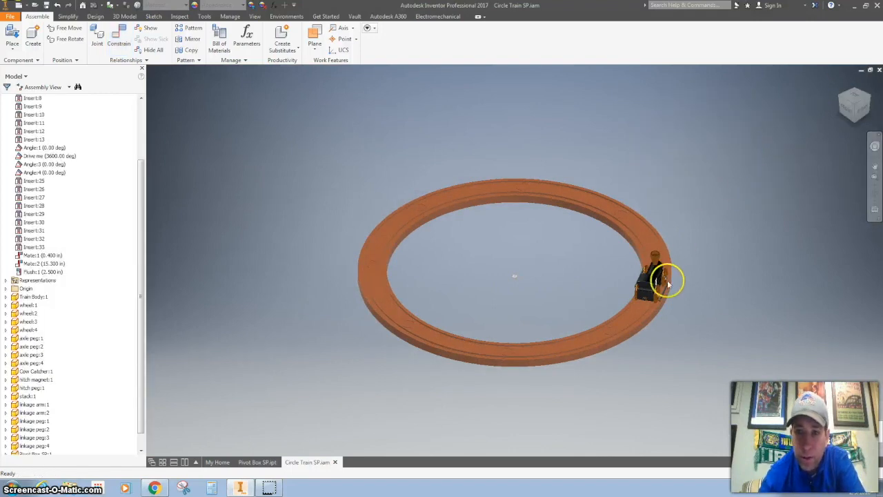
{"action": "left_click_drag", "start_coordinate": [652, 286], "coordinate": [672, 252]}
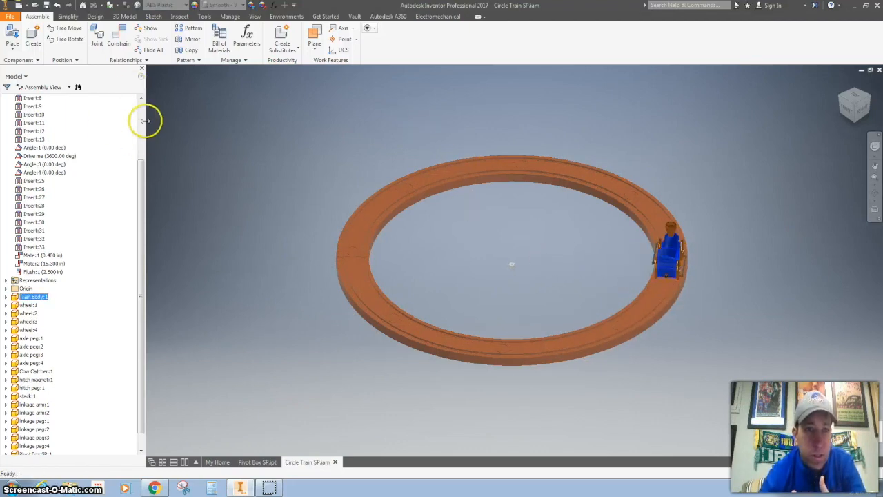
{"action": "scroll", "coordinate": [143, 122], "scroll_direction": "up", "scroll_amount": 3}
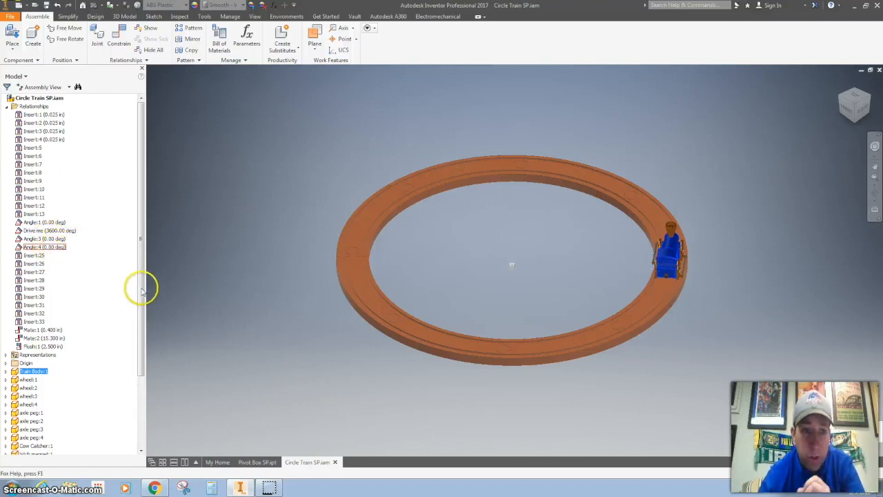
{"action": "left_click_drag", "start_coordinate": [140, 288], "coordinate": [141, 386]}
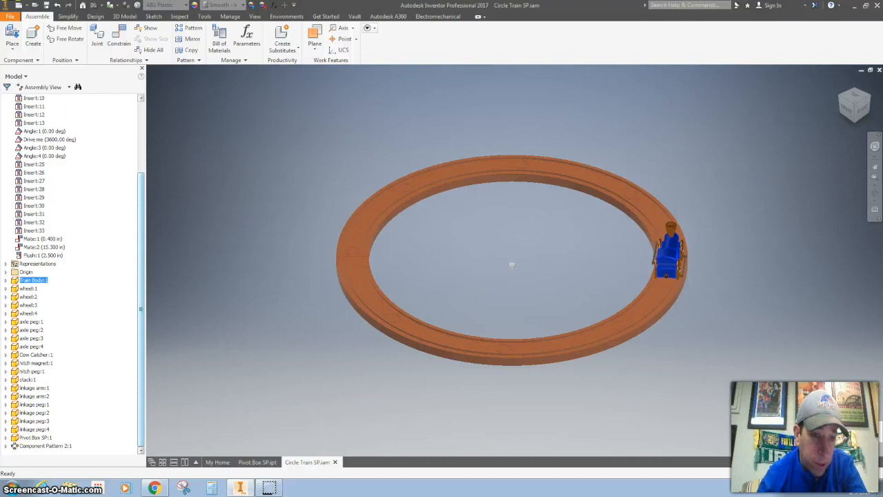
{"action": "left_click", "coordinate": [7, 447]}
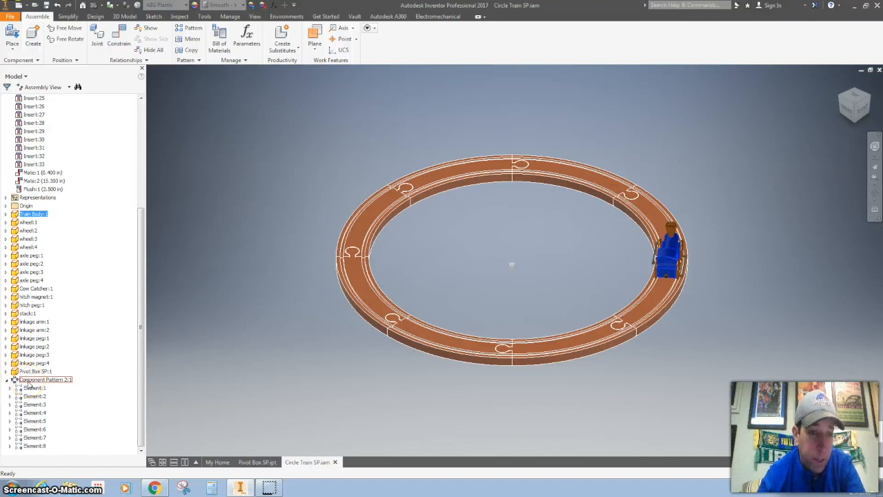
{"action": "left_click", "coordinate": [10, 446]}
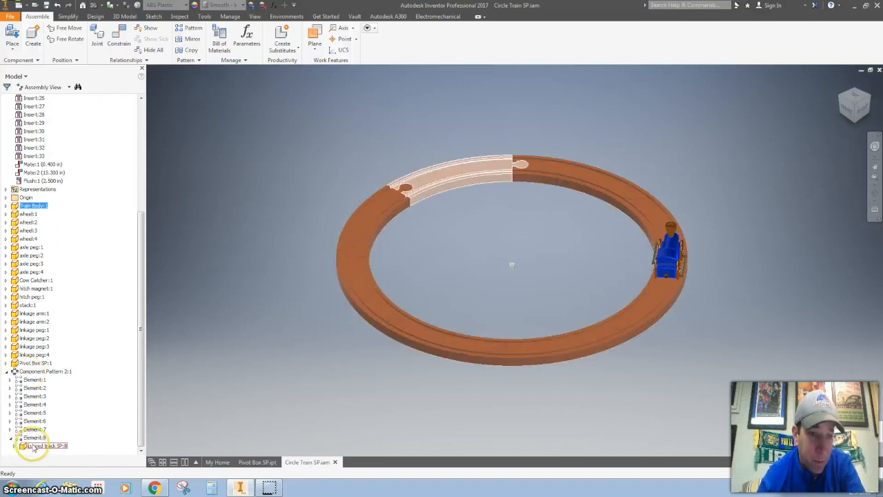
{"action": "right_click", "coordinate": [33, 448]}
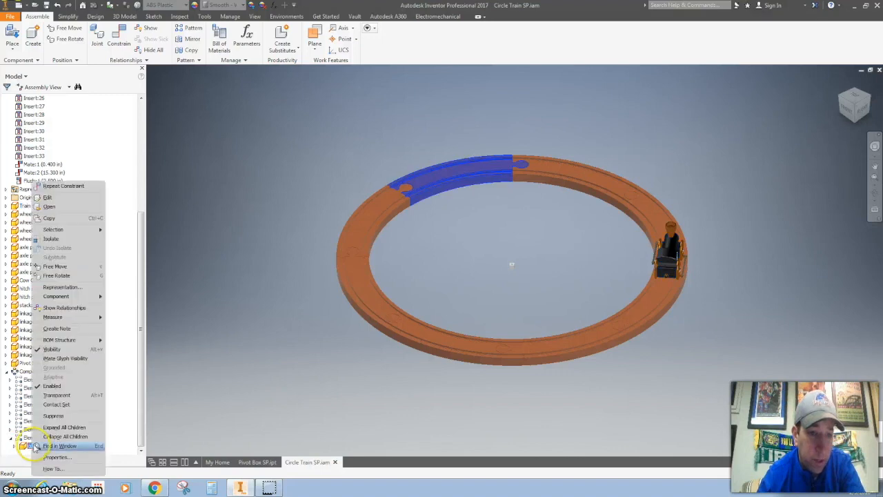
{"action": "left_click", "coordinate": [61, 353]}
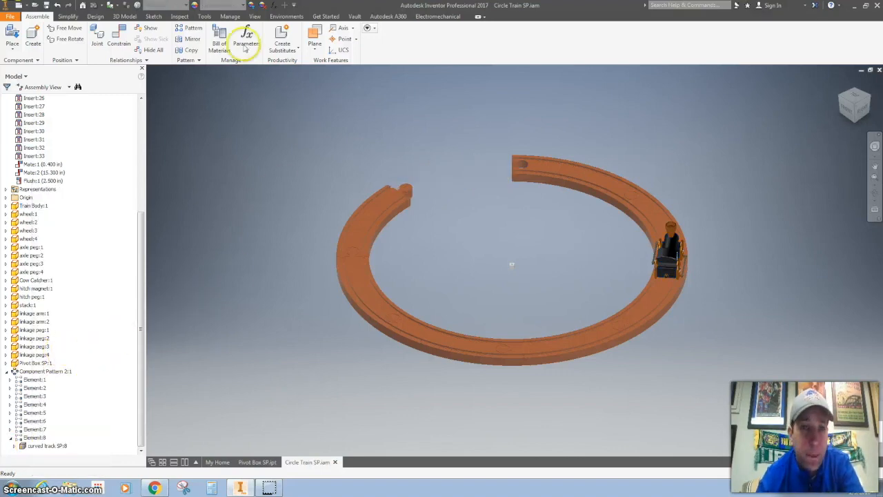
Step: Add a 0.00 deg Angle constraint relating the train to the pivot box and close the constraint dialog
{"action": "left_click", "coordinate": [123, 38]}
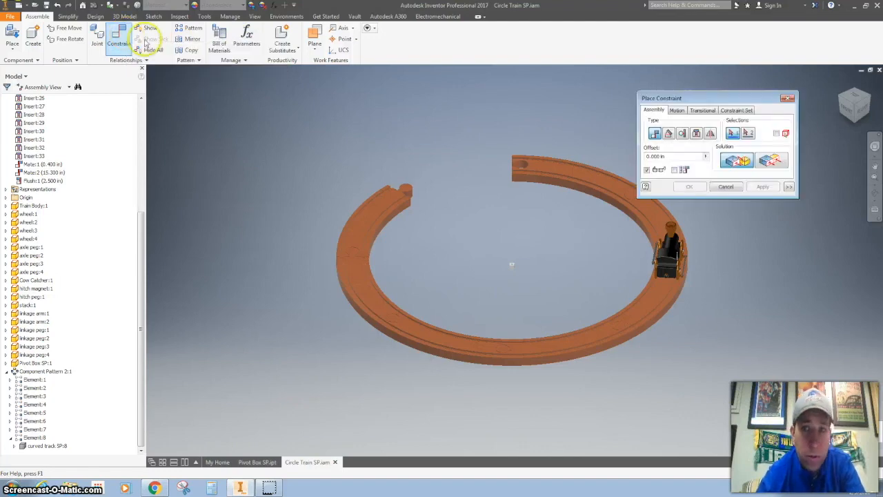
{"action": "left_click", "coordinate": [669, 134]}
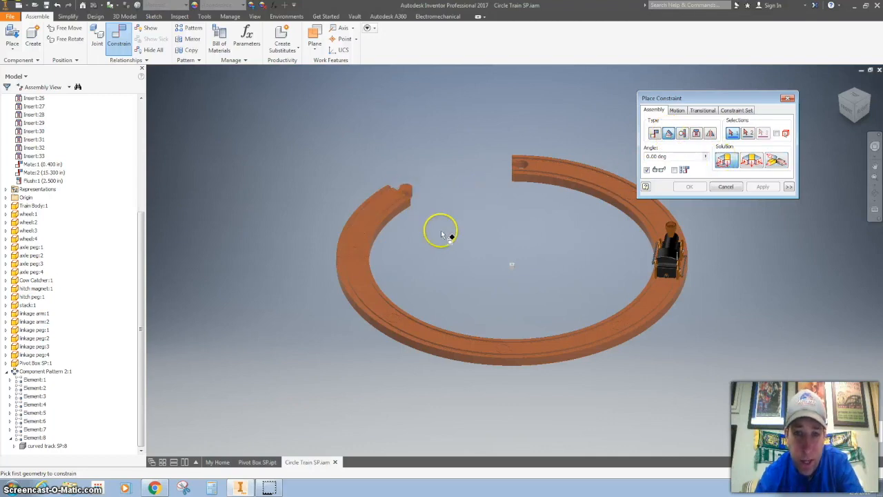
{"action": "scroll", "coordinate": [417, 202], "scroll_direction": "up", "scroll_amount": 2}
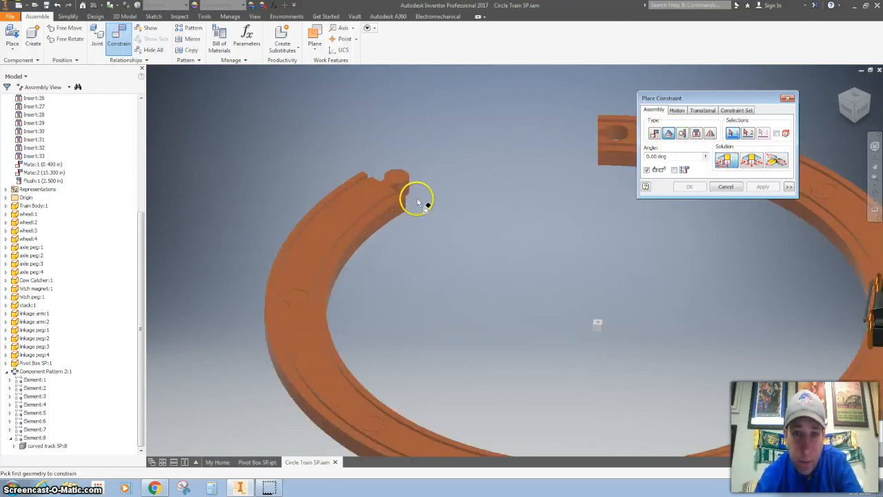
{"action": "left_click", "coordinate": [856, 91]}
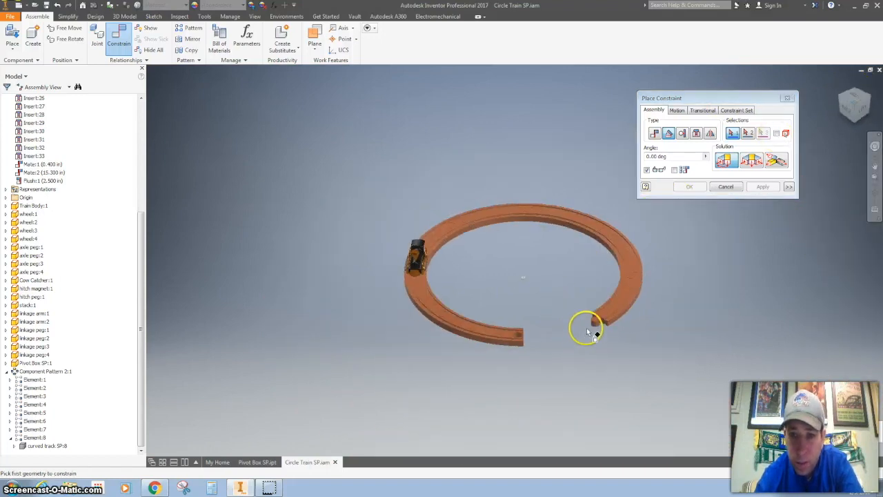
{"action": "scroll", "coordinate": [587, 328], "scroll_direction": "up", "scroll_amount": 2}
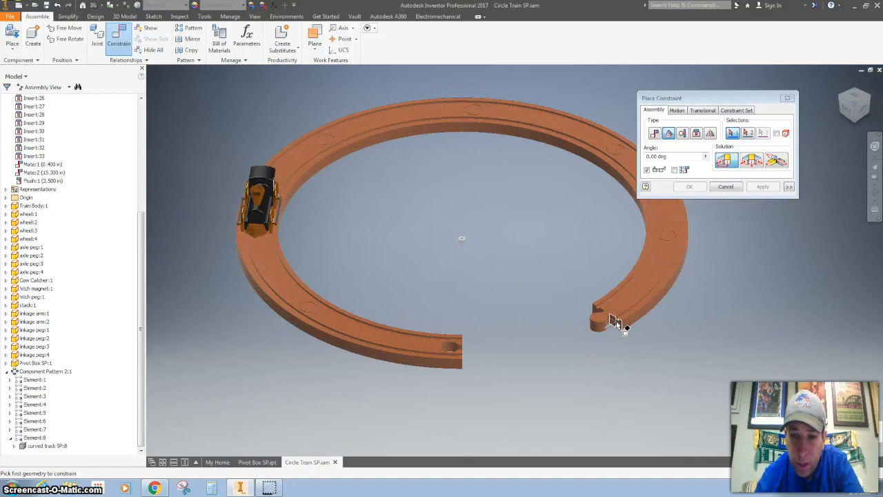
{"action": "left_click", "coordinate": [613, 322]}
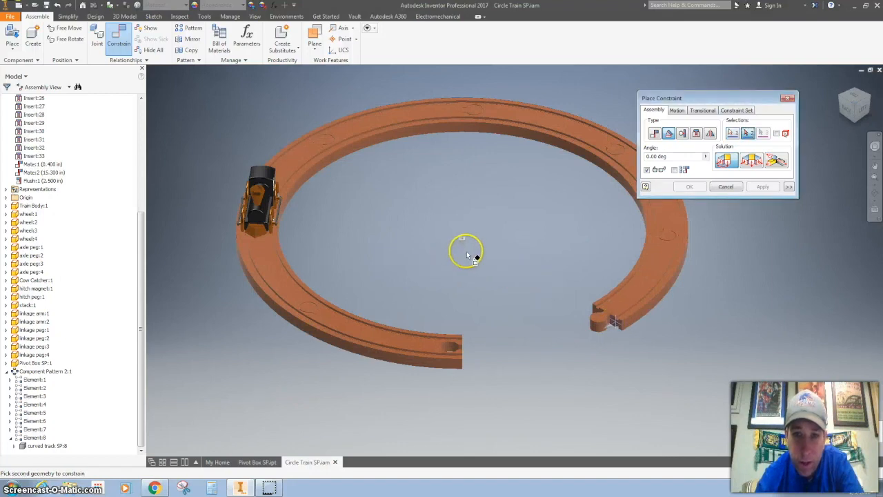
{"action": "scroll", "coordinate": [462, 247], "scroll_direction": "up", "scroll_amount": 3}
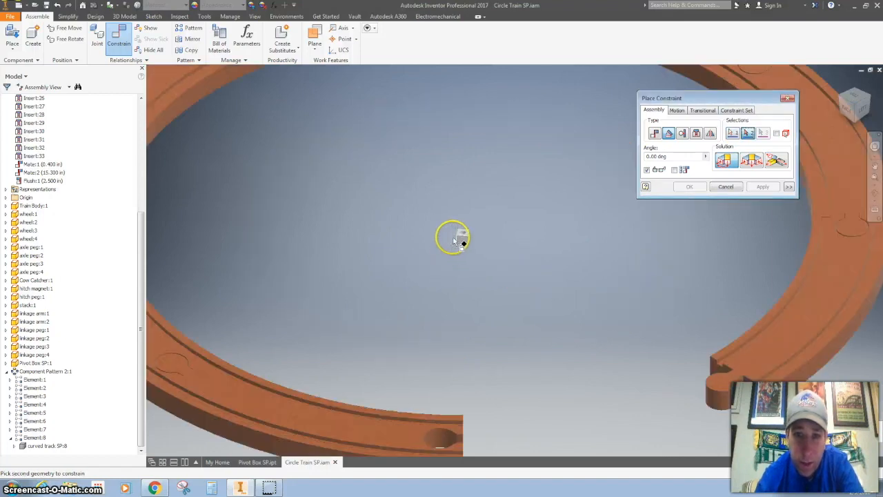
{"action": "left_click", "coordinate": [462, 239]}
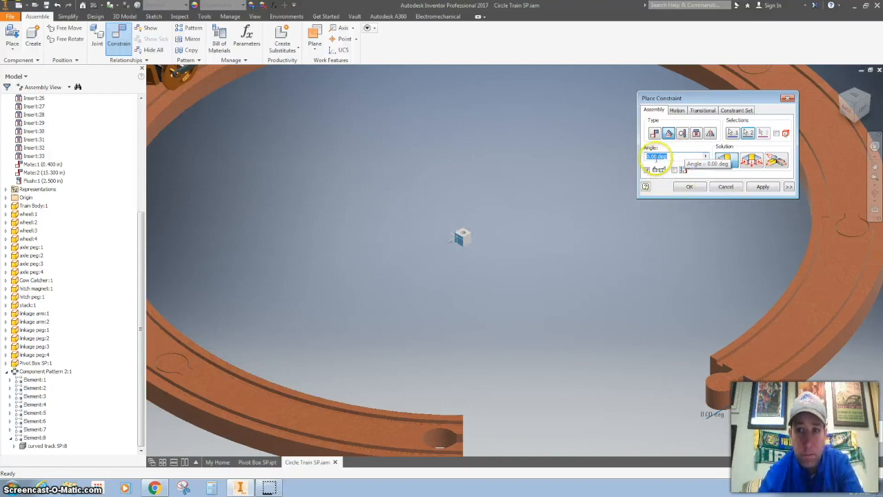
{"action": "left_click", "coordinate": [763, 187]}
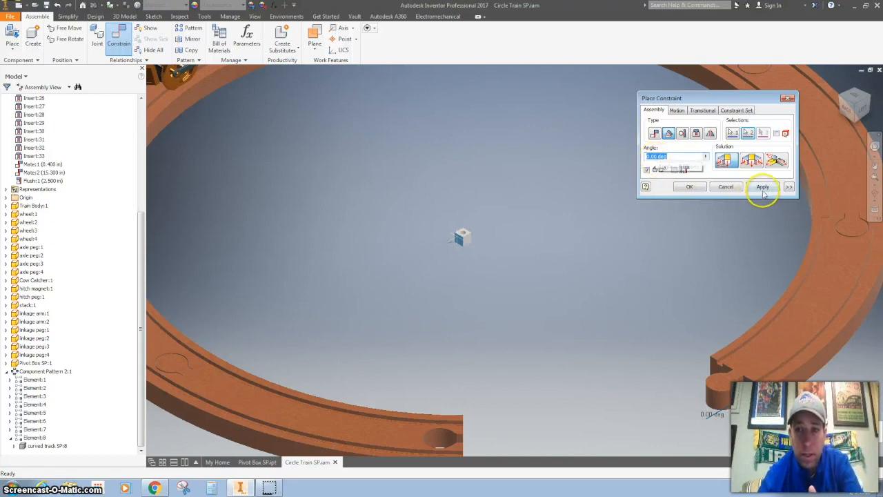
{"action": "left_click", "coordinate": [791, 101]}
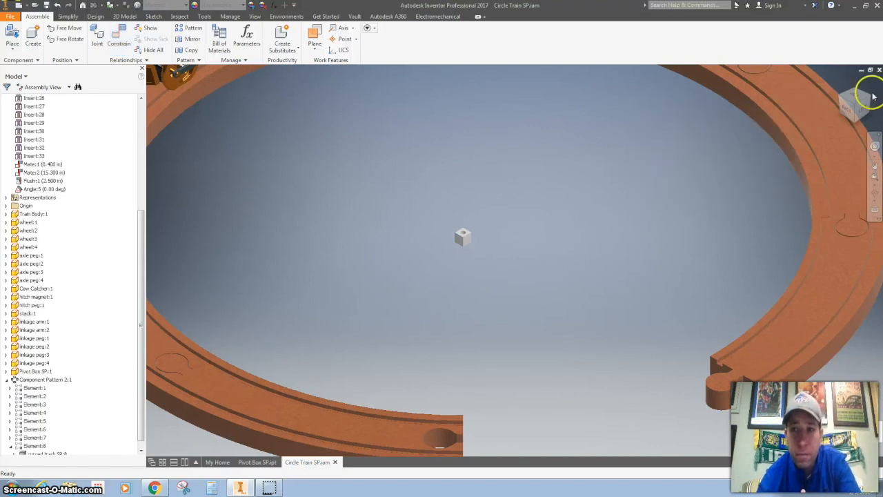
Step: Set the new angle parameter d99's equation to crank/12 in the Parameters table and close it
{"action": "left_click", "coordinate": [840, 84]}
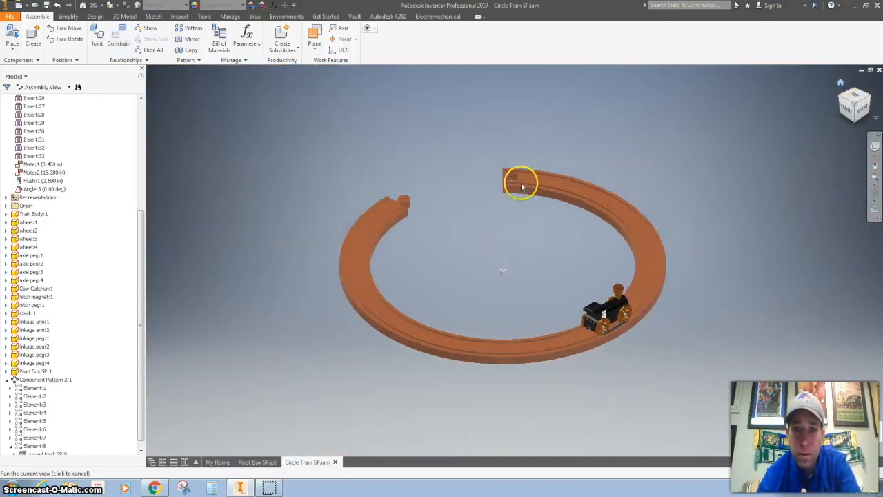
{"action": "left_click", "coordinate": [247, 41]}
{"action": "scroll", "coordinate": [263, 143], "scroll_direction": "down", "scroll_amount": 2}
{"action": "scroll", "coordinate": [263, 143], "scroll_direction": "down", "scroll_amount": 2}
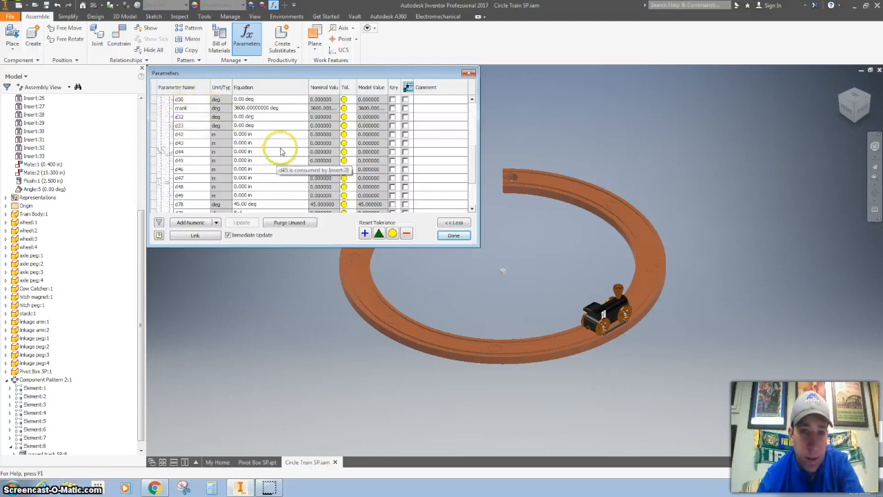
{"action": "scroll", "coordinate": [281, 150], "scroll_direction": "down", "scroll_amount": 4}
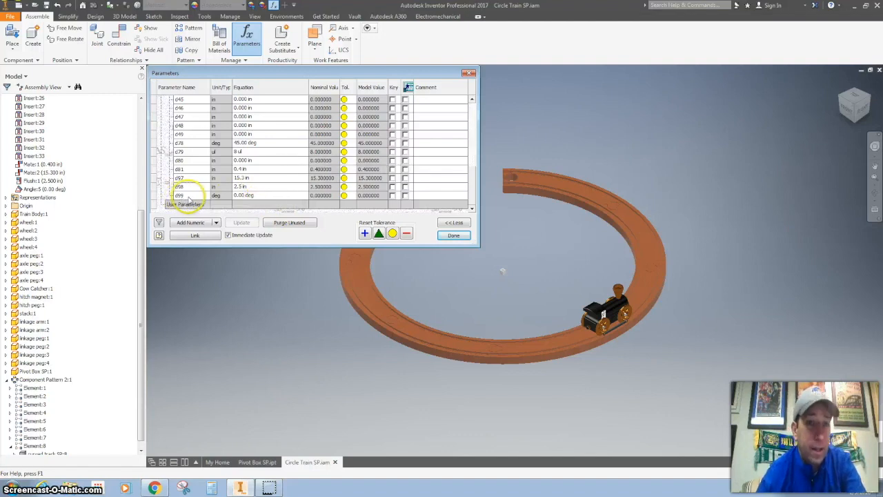
{"action": "left_click", "coordinate": [266, 196]}
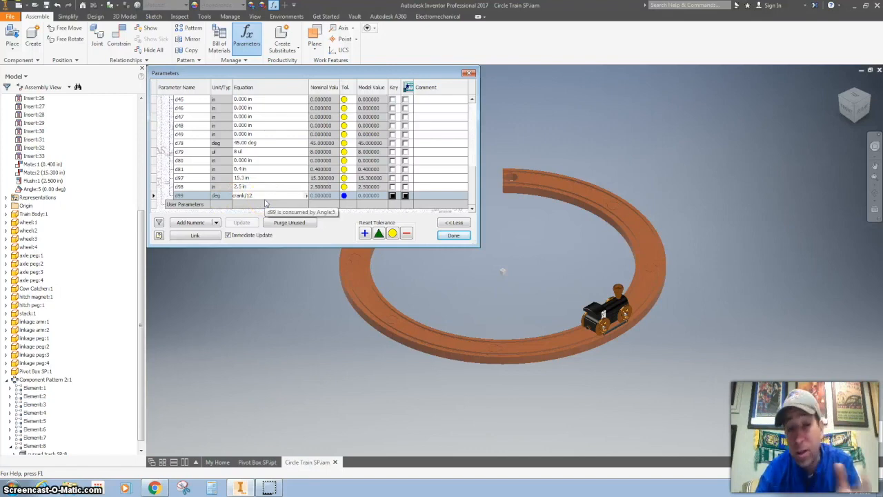
{"action": "left_click", "coordinate": [450, 238]}
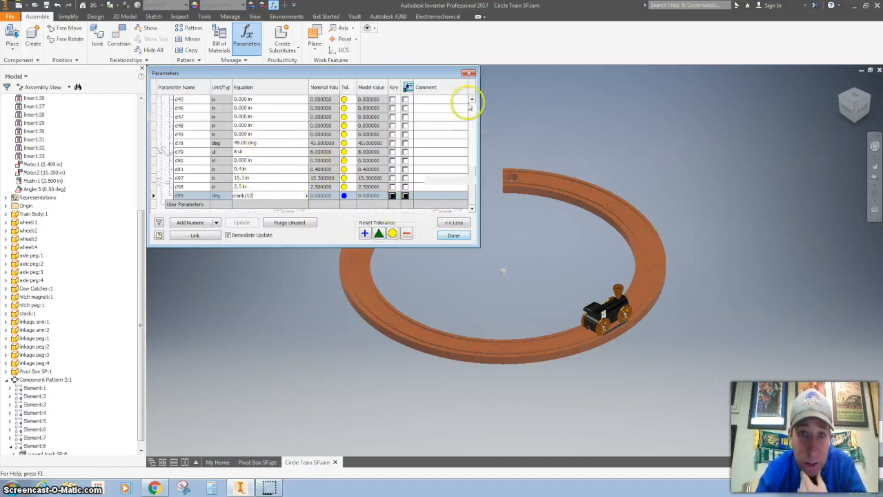
{"action": "left_click", "coordinate": [472, 100]}
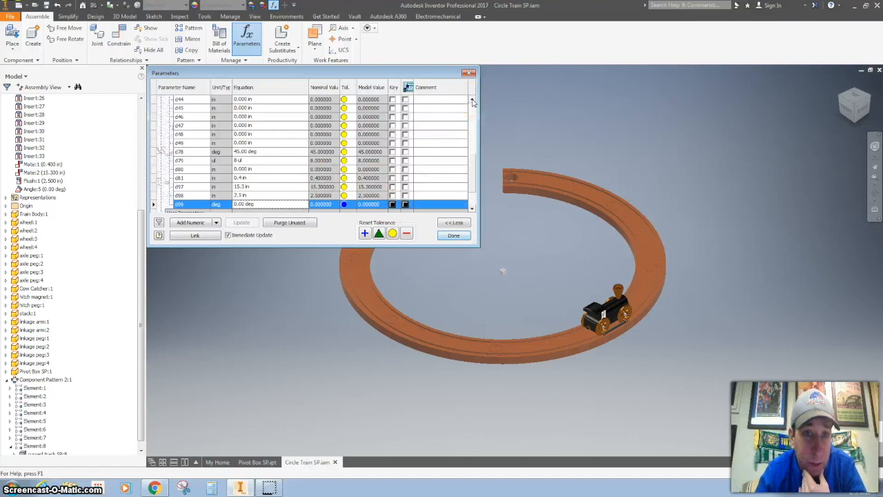
{"action": "left_click", "coordinate": [472, 100]}
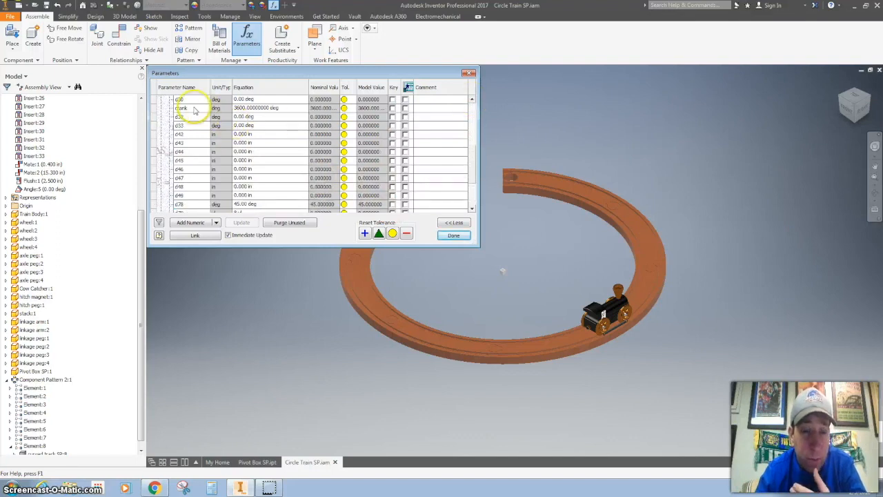
{"action": "left_click", "coordinate": [472, 208]}
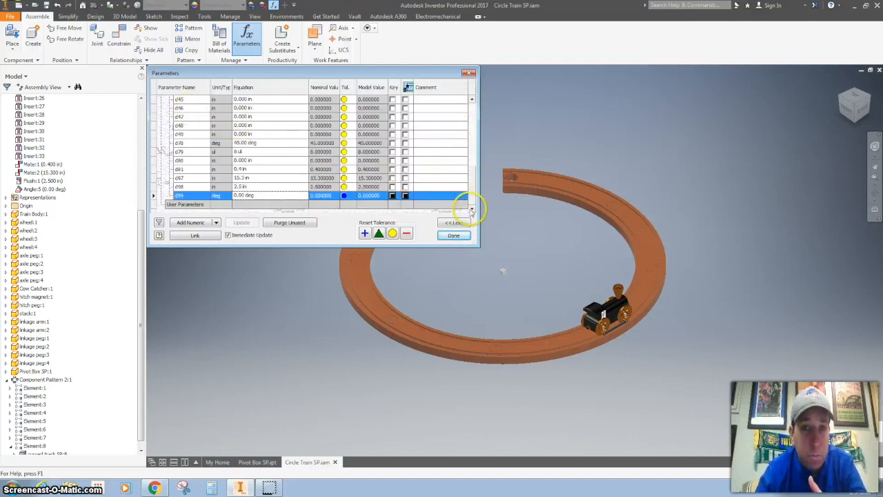
{"action": "left_click", "coordinate": [283, 196]}
{"action": "left_click", "coordinate": [261, 197]}
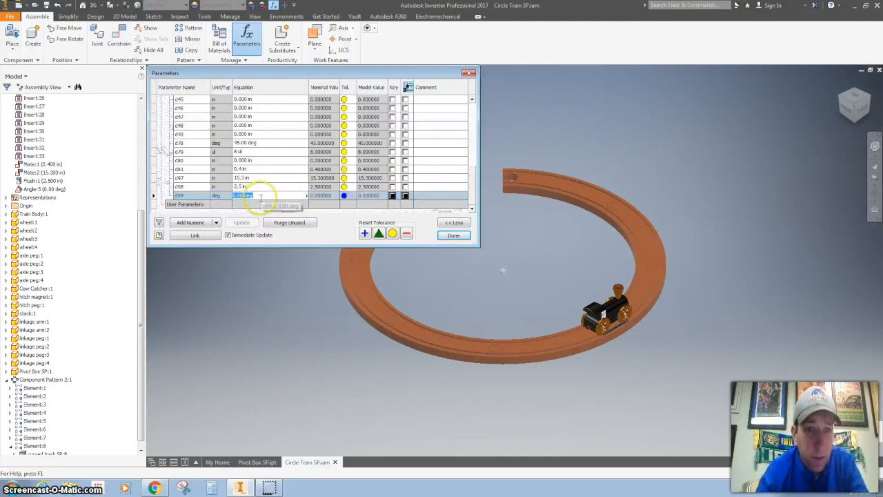
{"action": "type", "text": "crank/12"}
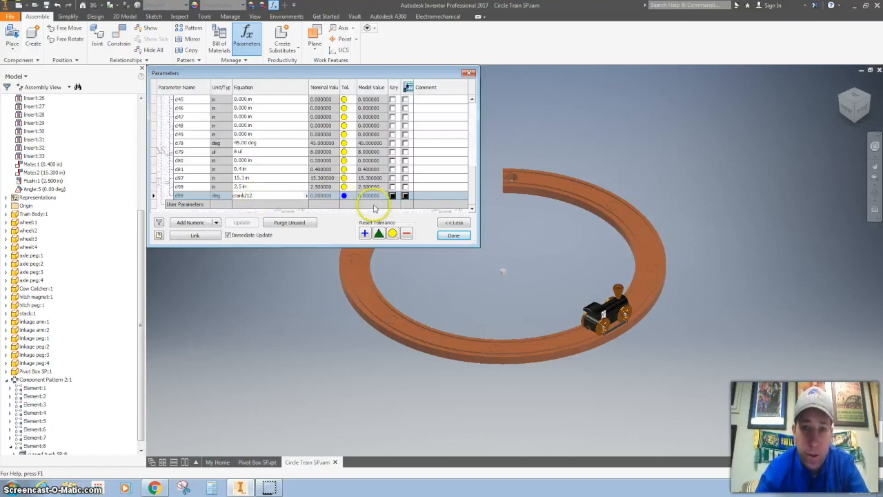
{"action": "left_click", "coordinate": [453, 236]}
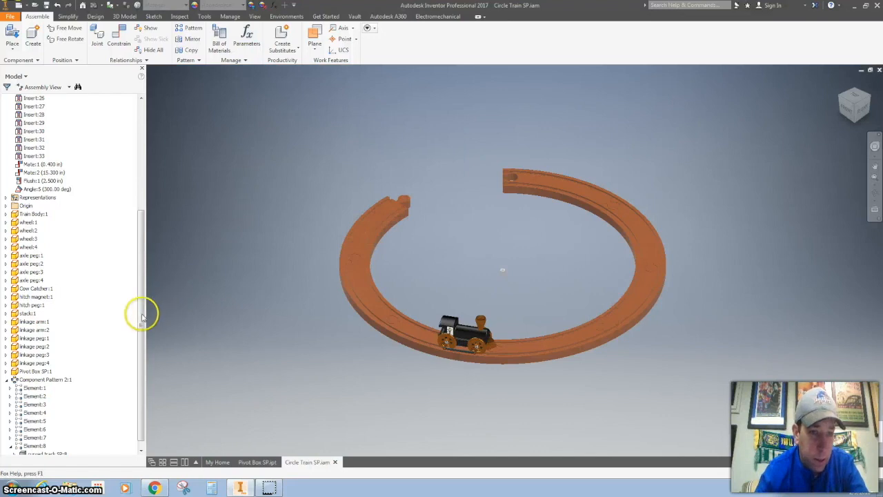
Step: Make the hidden curved track piece visible again and collapse the component pattern
{"action": "scroll", "coordinate": [83, 414], "scroll_direction": "down", "scroll_amount": 1}
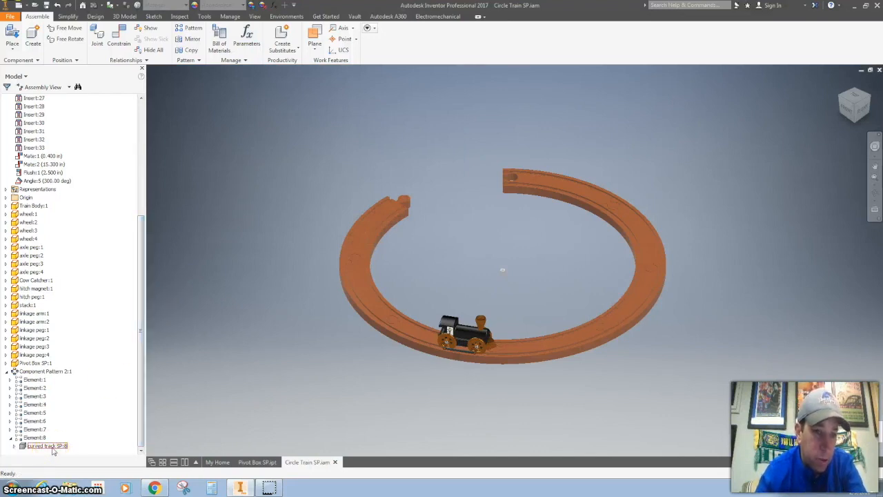
{"action": "right_click", "coordinate": [54, 450]}
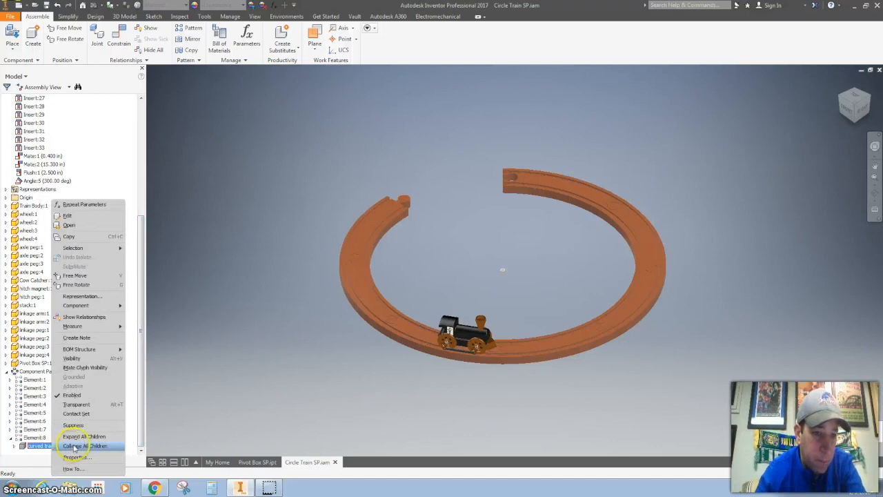
{"action": "left_click", "coordinate": [74, 359]}
{"action": "left_click", "coordinate": [7, 373]}
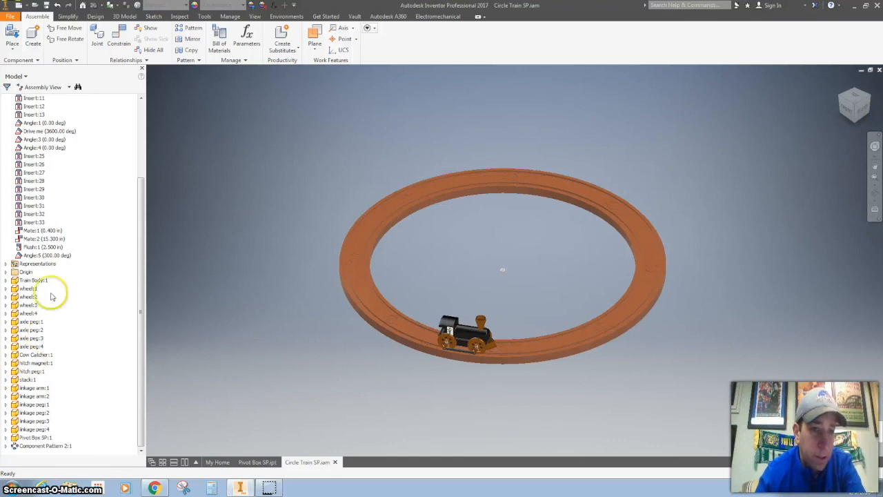
Step: Open the Drive dialog for the 'Drive me' angle constraint and play the train's motion around the track
{"action": "scroll", "coordinate": [60, 202], "scroll_direction": "up", "scroll_amount": 4}
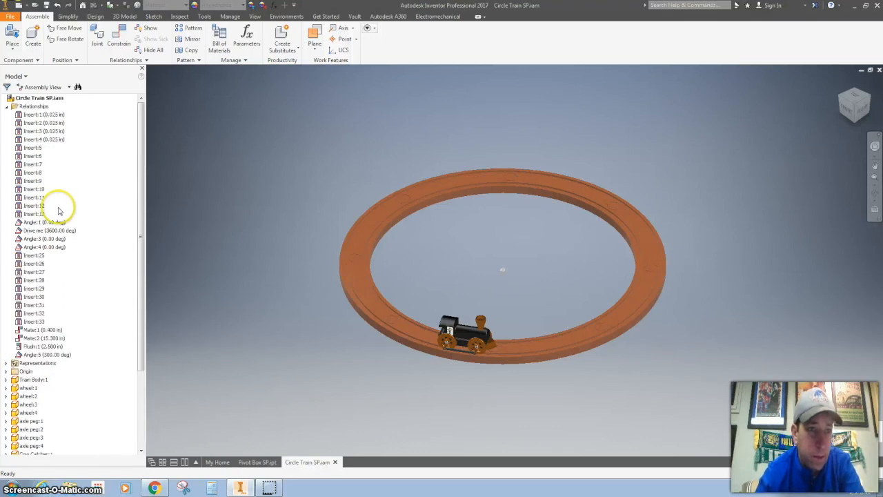
{"action": "left_click", "coordinate": [39, 232]}
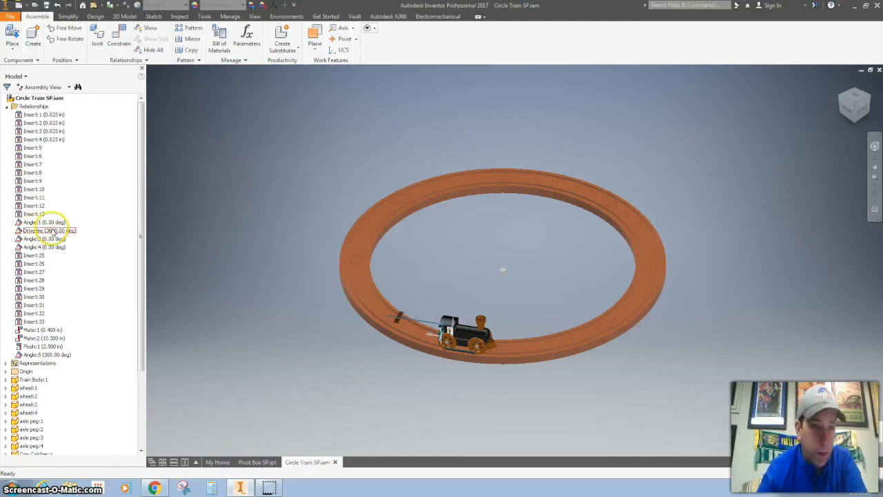
{"action": "right_click", "coordinate": [58, 229]}
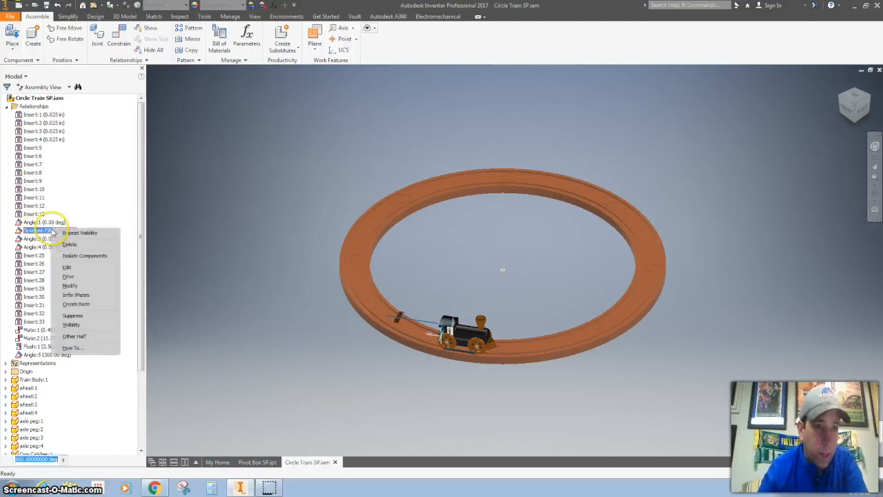
{"action": "left_click", "coordinate": [68, 276]}
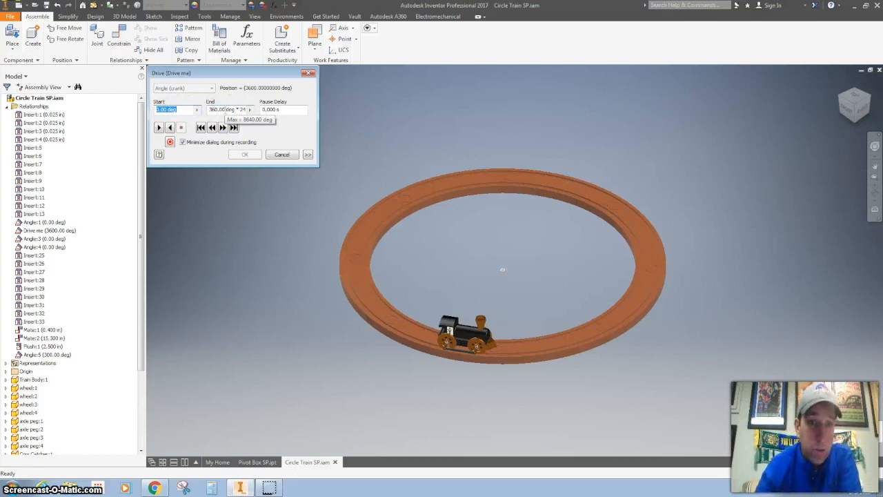
{"action": "left_click", "coordinate": [241, 110]}
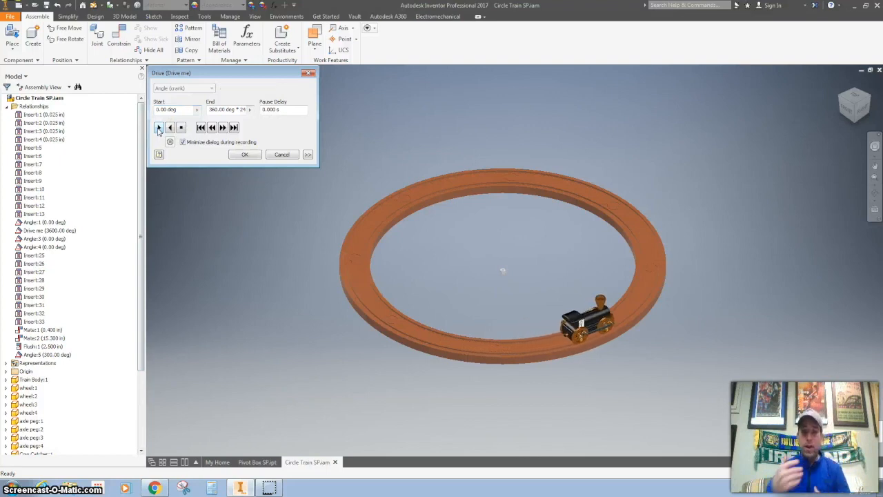
Step: Expand the drive options, set the increment amount to 5.00 deg, and accept the drive
{"action": "left_click", "coordinate": [307, 155]}
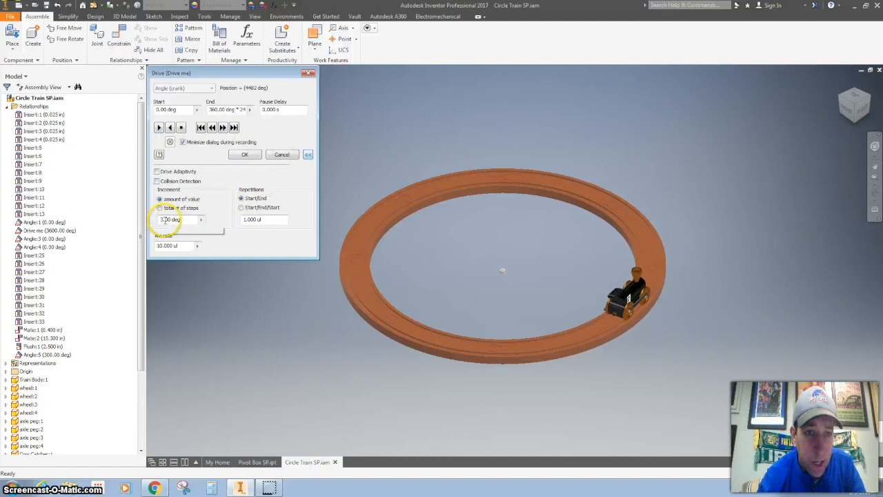
{"action": "left_click", "coordinate": [165, 221]}
{"action": "key", "text": "BackSpace"}
{"action": "type", "text": "5"}
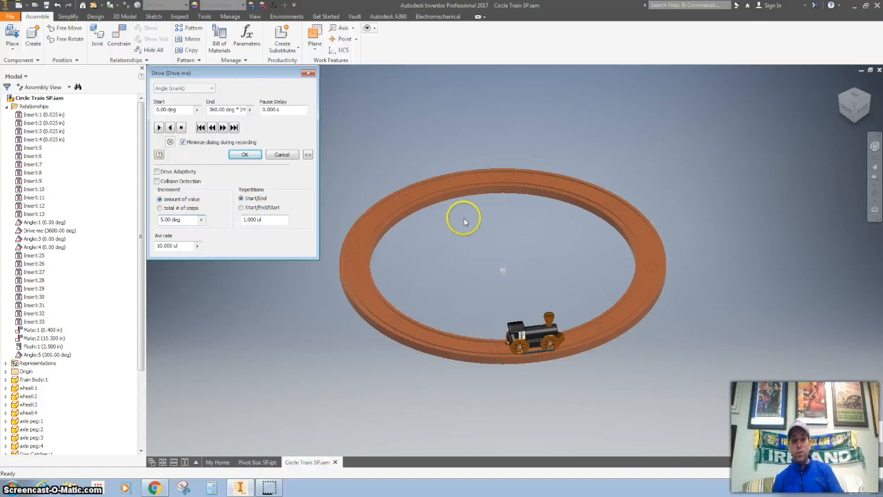
{"action": "left_click", "coordinate": [274, 157]}
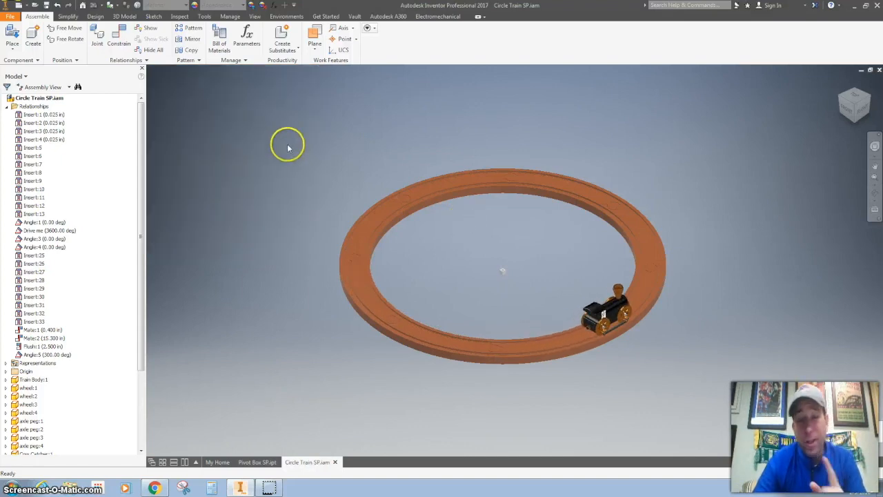
Step: Save the assembly as a copy named circle Train SP 1.0
{"action": "left_click", "coordinate": [12, 16]}
{"action": "left_click", "coordinate": [32, 111]}
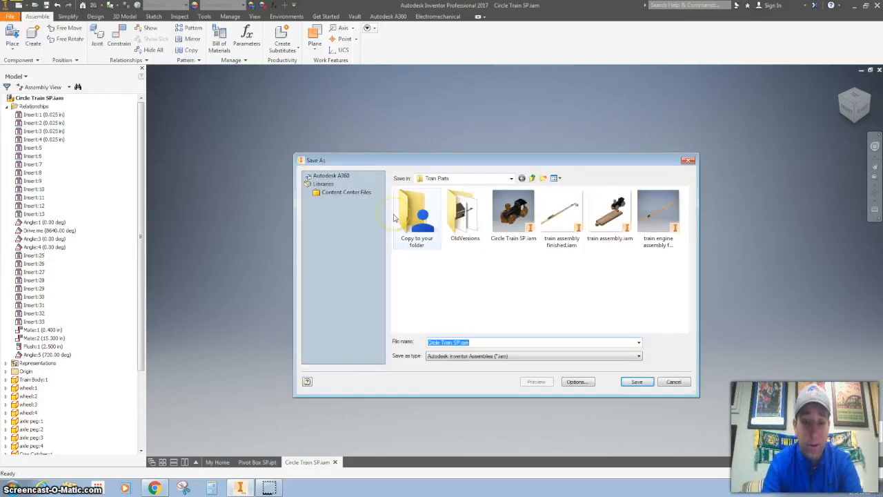
{"action": "type", "text": "circle Tr"}
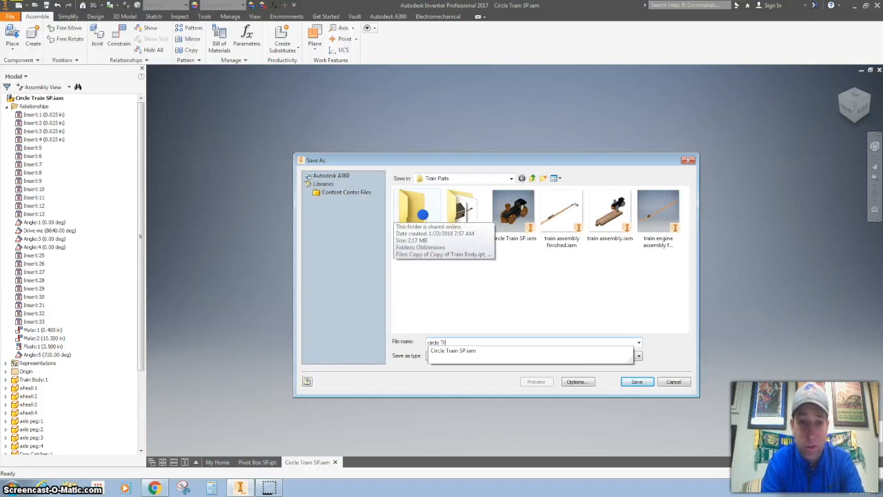
{"action": "type", "text": "ain SP 1.0"}
{"action": "key", "text": "Return"}
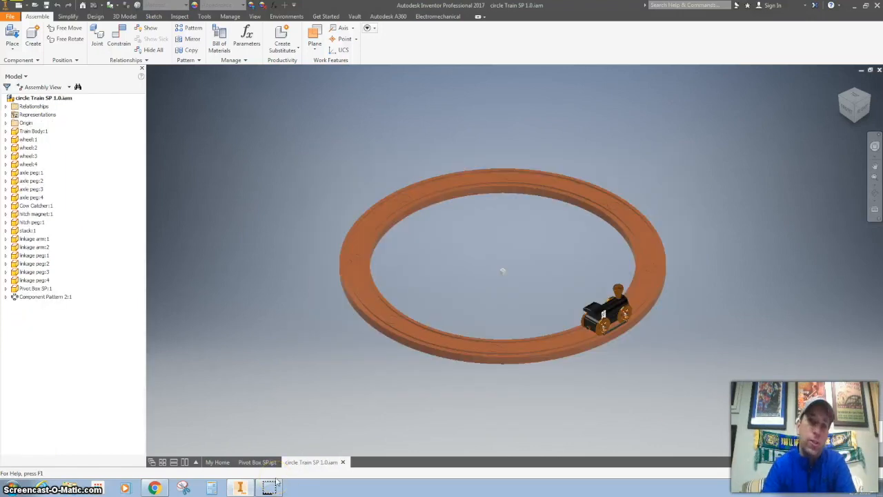